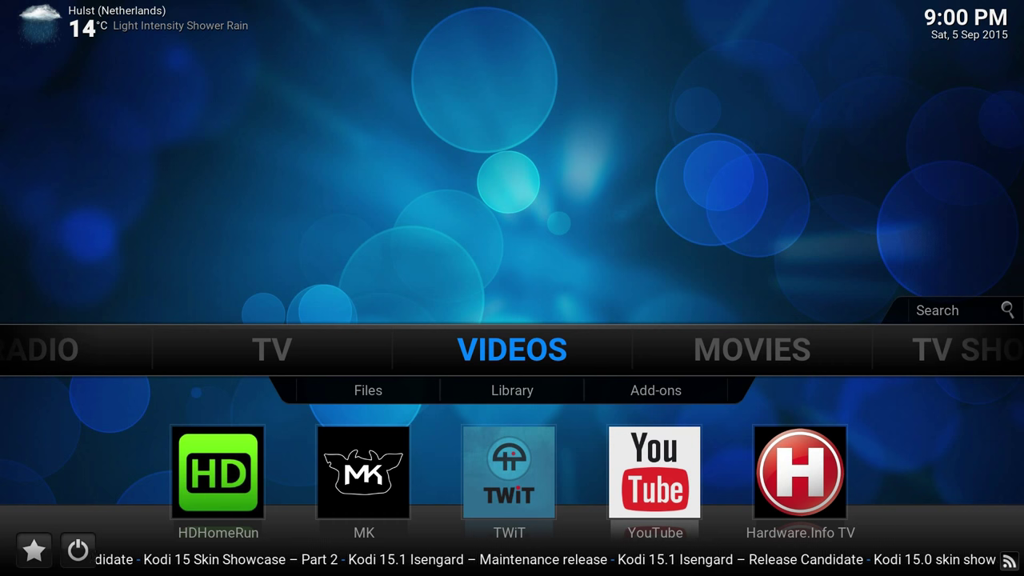
# Start adding a new video source from the Videos files list and bring up the on-screen keyboard for its name
pyautogui.press('Down')
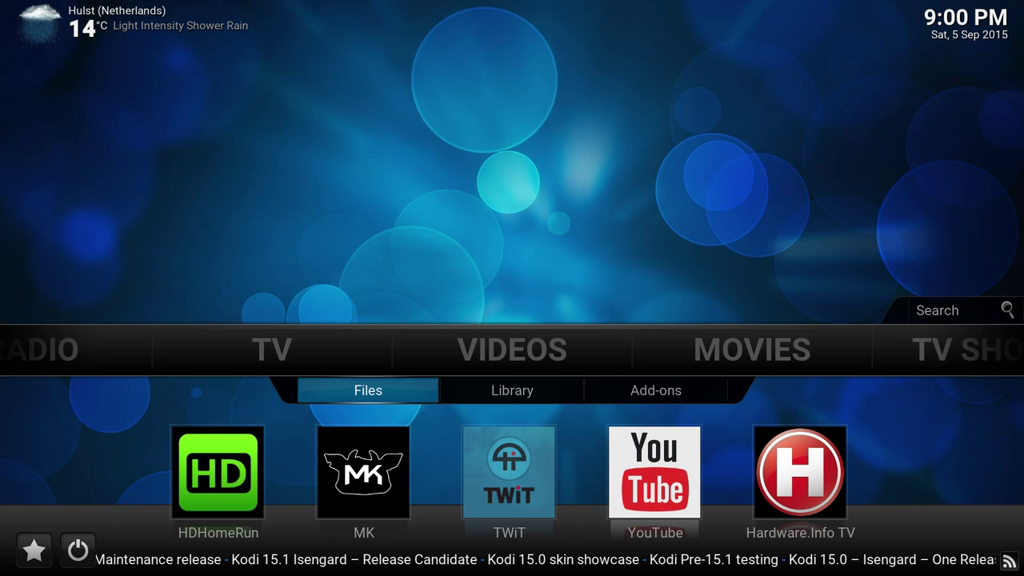
pyautogui.press('Return')
pyautogui.press('Up')
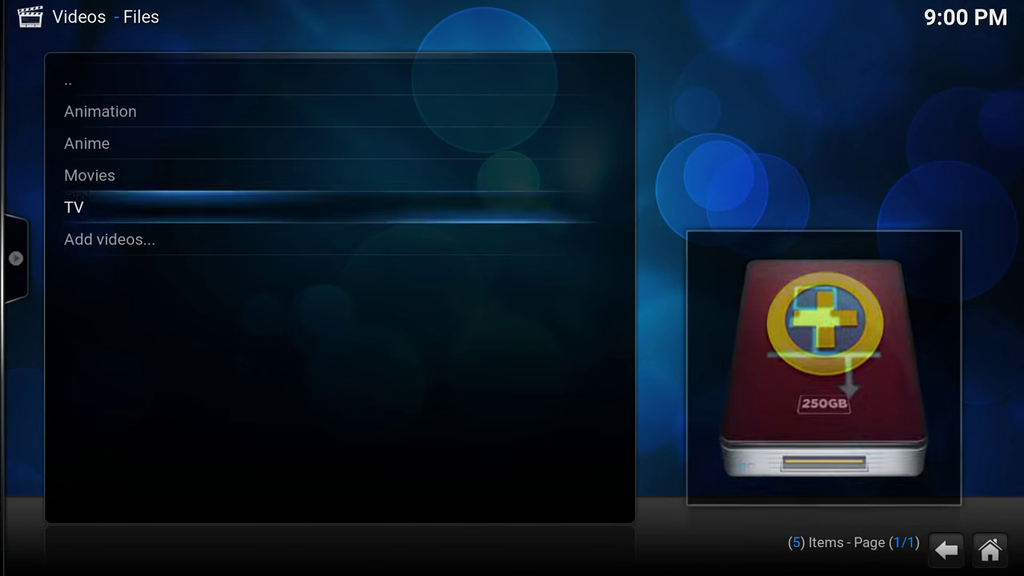
pyautogui.press('Down')
pyautogui.press('Return')
pyautogui.press('Down')
pyautogui.press('Up')
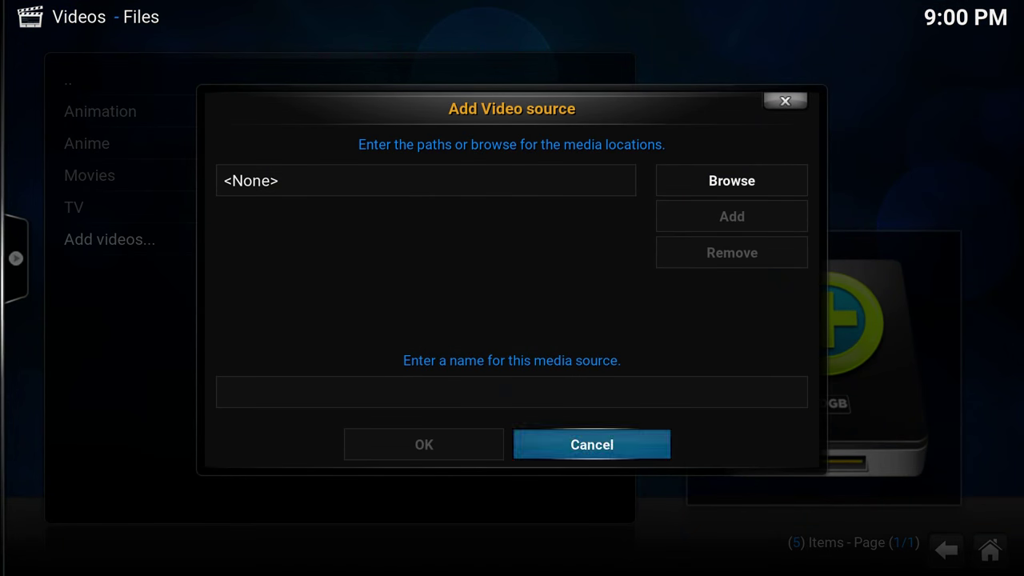
pyautogui.press('Up')
pyautogui.press('Return')
# Examine the letter, number and function keys of the English QWERTY on-screen keyboard
pyautogui.press('Up')
pyautogui.press('Up')
pyautogui.press('Up')
pyautogui.press('Up')
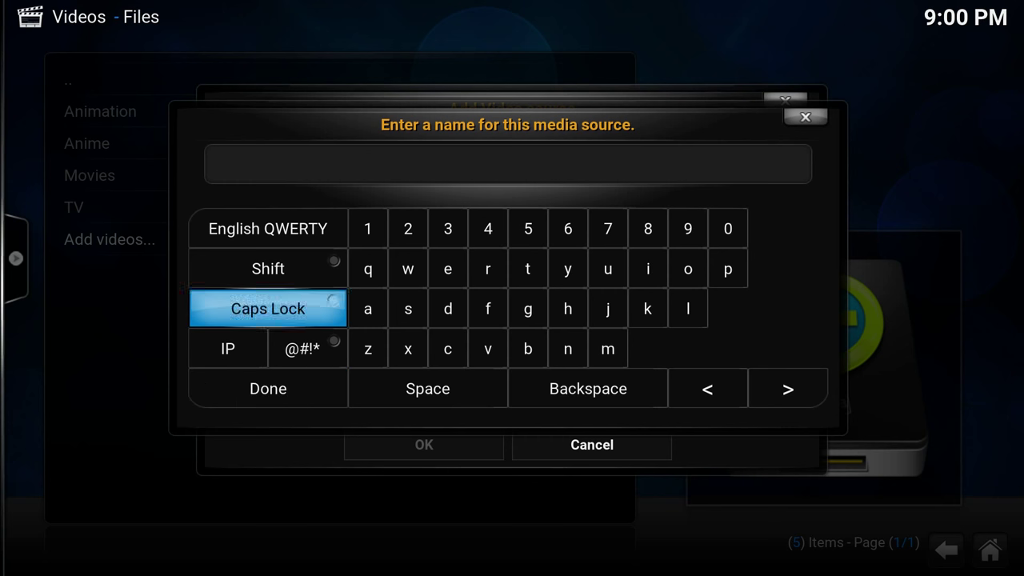
pyautogui.press('Right')
pyautogui.press('Right')
pyautogui.press('Right')
pyautogui.press('Right')
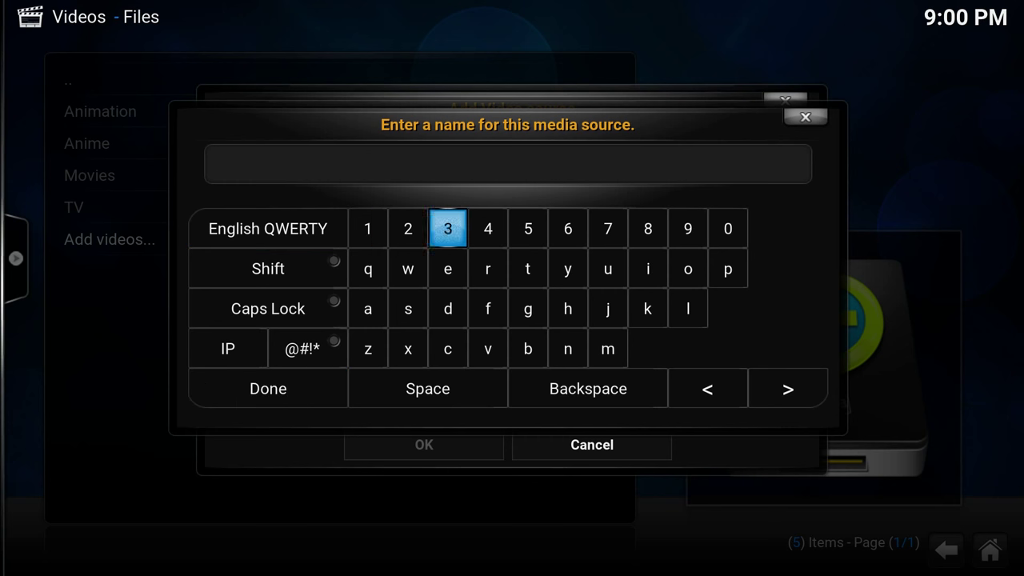
pyautogui.press('Down')
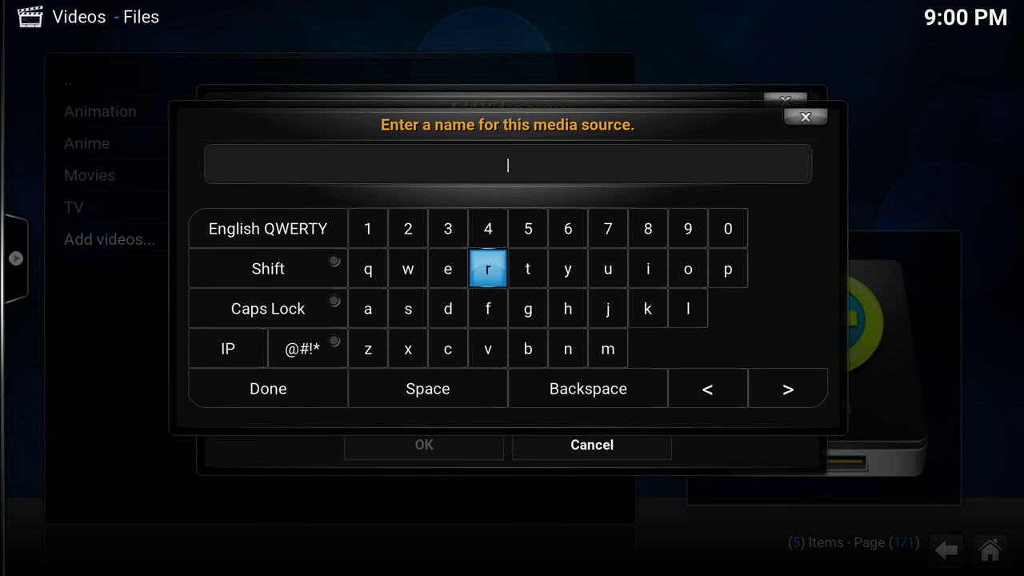
pyautogui.press('Left')
pyautogui.press('Left')
pyautogui.press('Left')
pyautogui.press('Right')
pyautogui.press('Right')
pyautogui.press('Right')
pyautogui.press('Right')
pyautogui.press('Right')
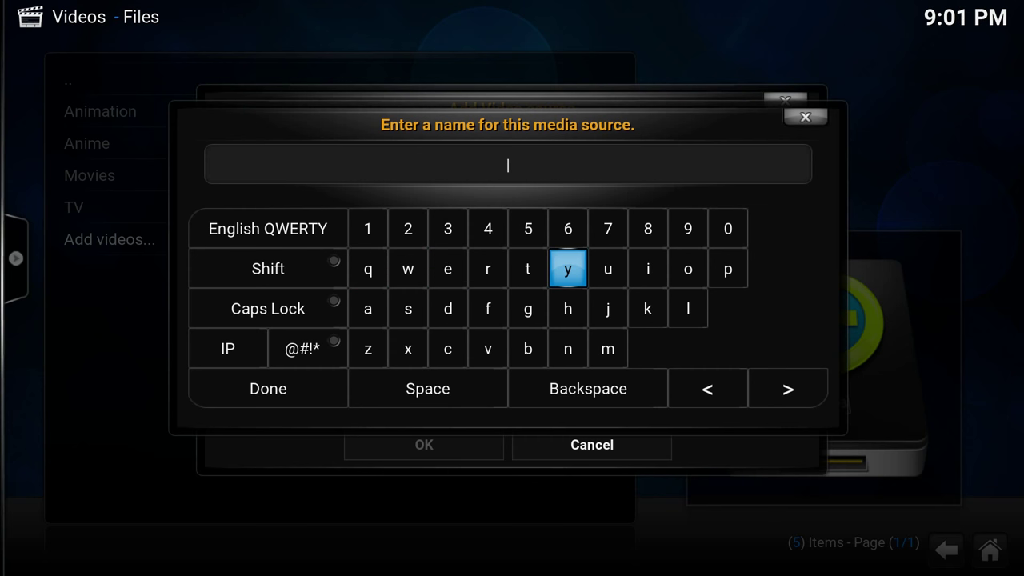
pyautogui.press('Left')
pyautogui.press('Left')
pyautogui.press('Left')
pyautogui.press('Left')
pyautogui.press('Left')
pyautogui.press('Down')
pyautogui.press('Down')
pyautogui.press('Down')
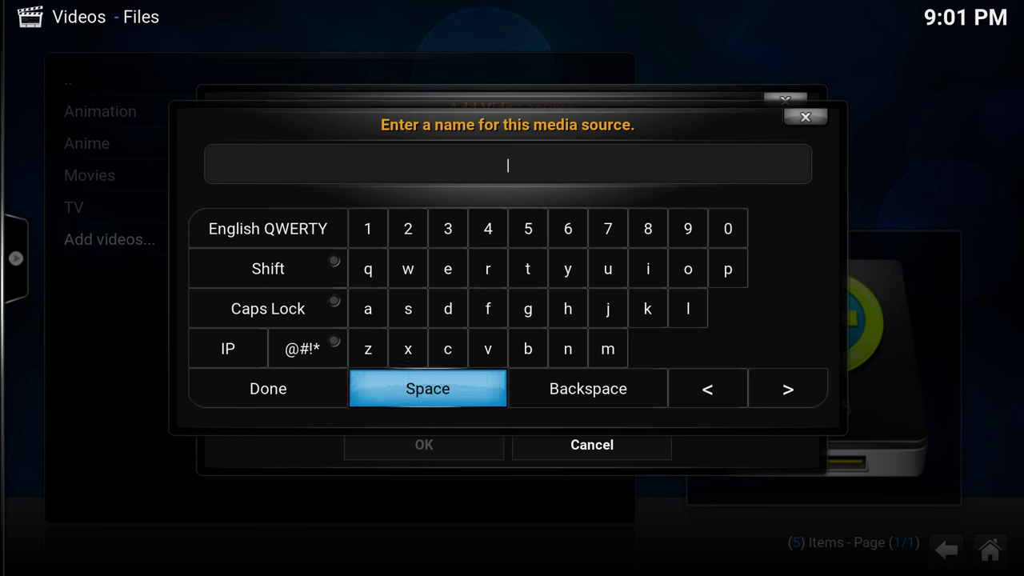
# Enter z as the media source name and switch the on-screen keyboard to symbols
pyautogui.press('Left')
pyautogui.press('Up')
pyautogui.press('Right')
pyautogui.press('Return')
pyautogui.press('Left')
pyautogui.press('Return')
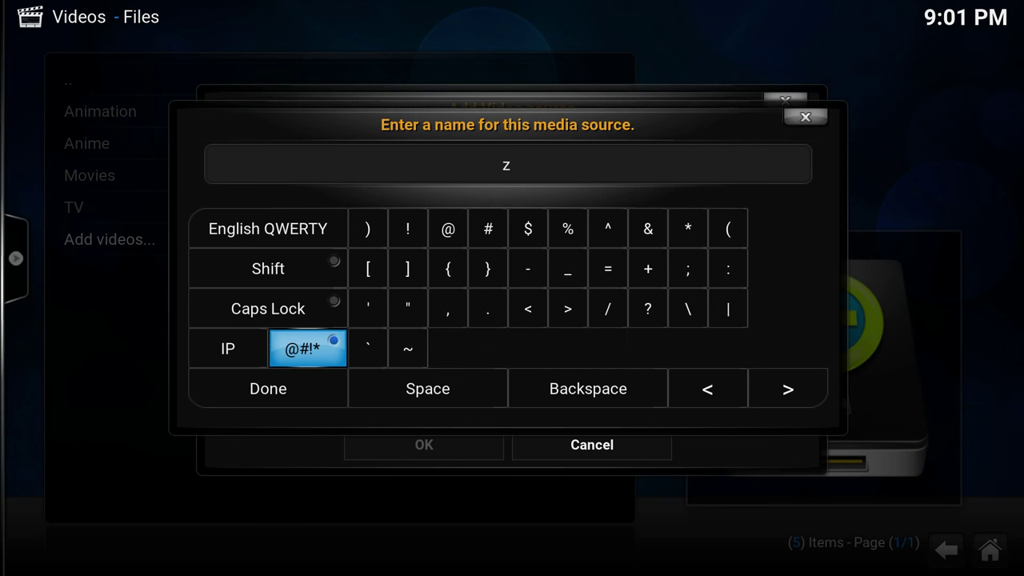
# Switch the on-screen keyboard back from symbols to letters and turn on Caps Lock and Shift
pyautogui.press('Return')
pyautogui.press('Up')
pyautogui.press('Return')
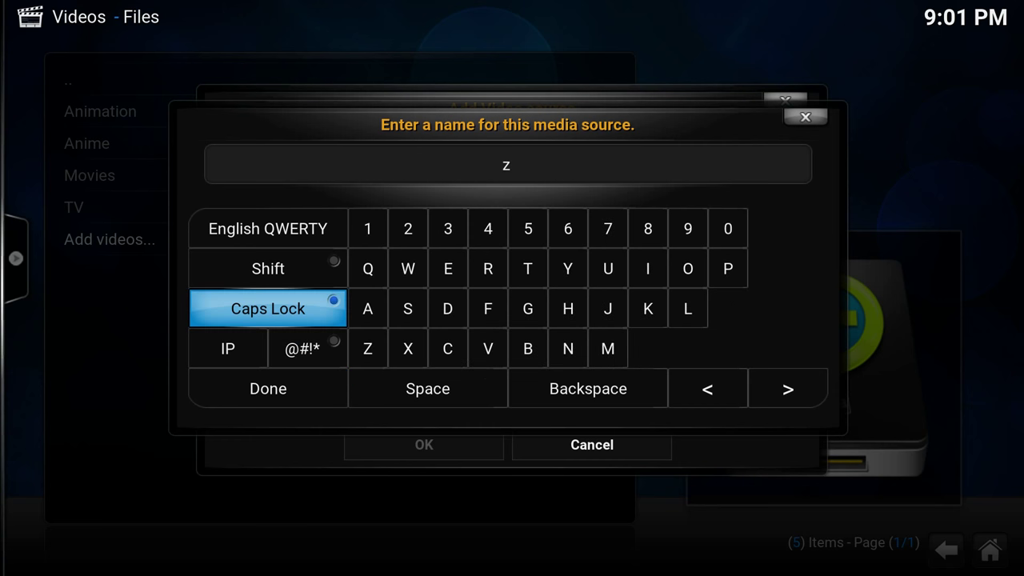
pyautogui.press('Up')
pyautogui.press('Return')
pyautogui.press('Down')
pyautogui.press('Down')
pyautogui.press('Right')
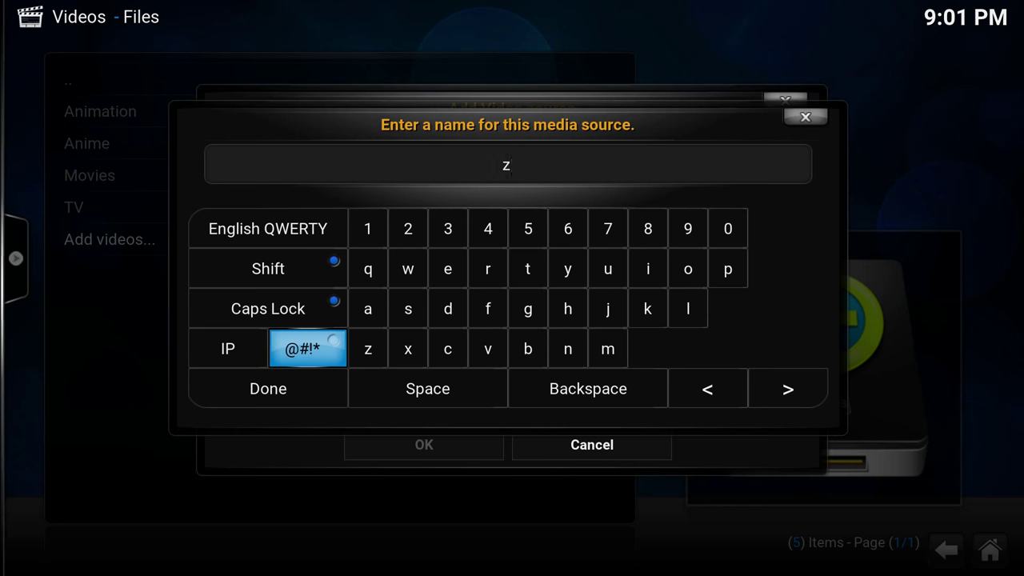
# Cancel adding the video source and return to the home screen
pyautogui.press('Down')
pyautogui.press('Return')
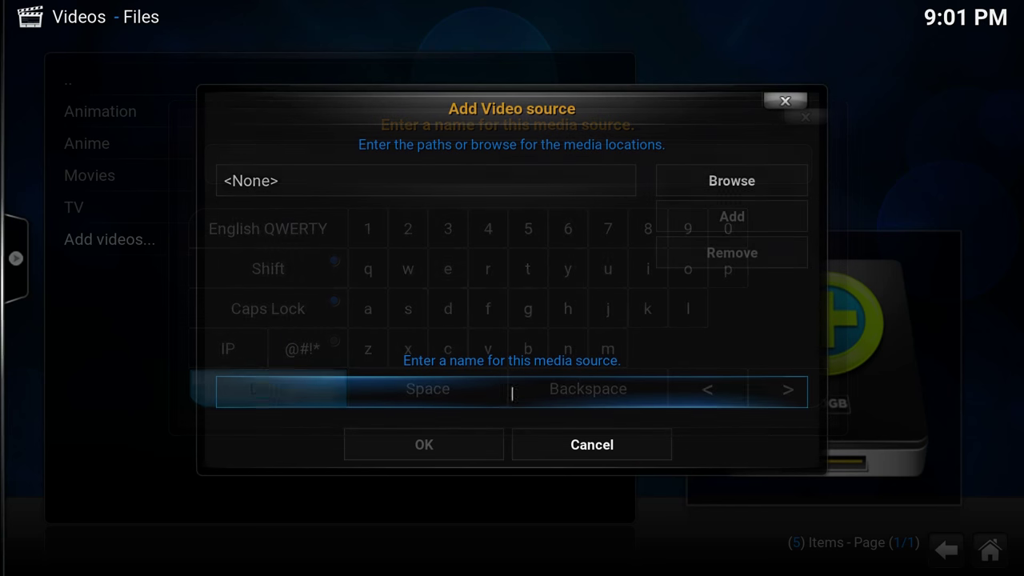
pyautogui.press('Down')
pyautogui.press('Return')
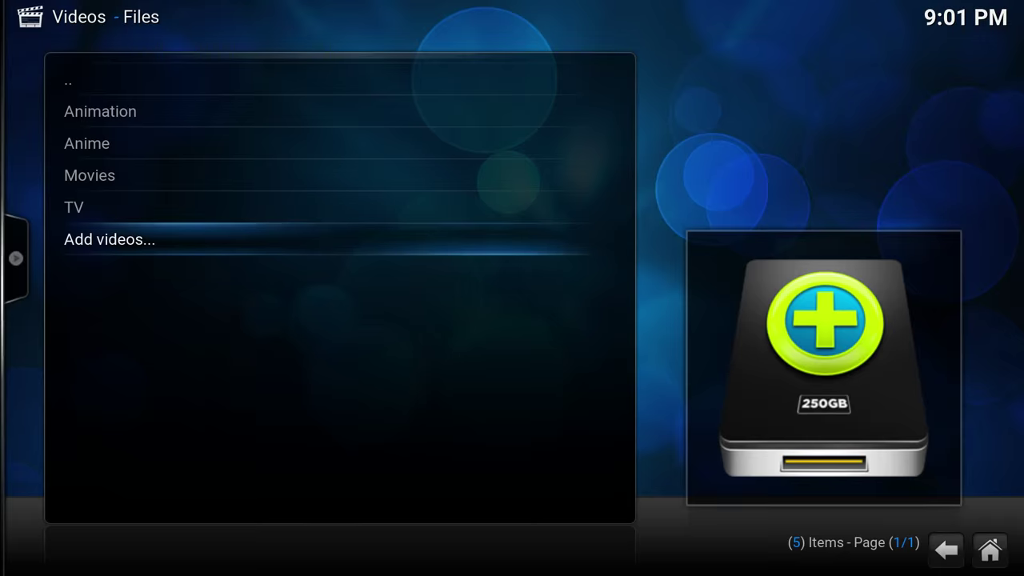
pyautogui.press('Escape')
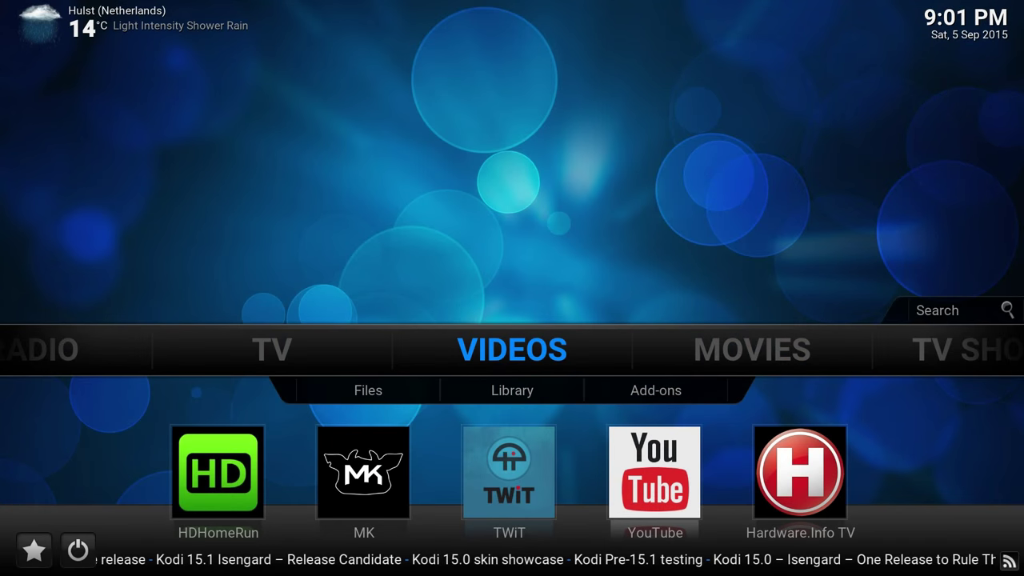
# Open the International section of the Appearance settings
pyautogui.press('Right')
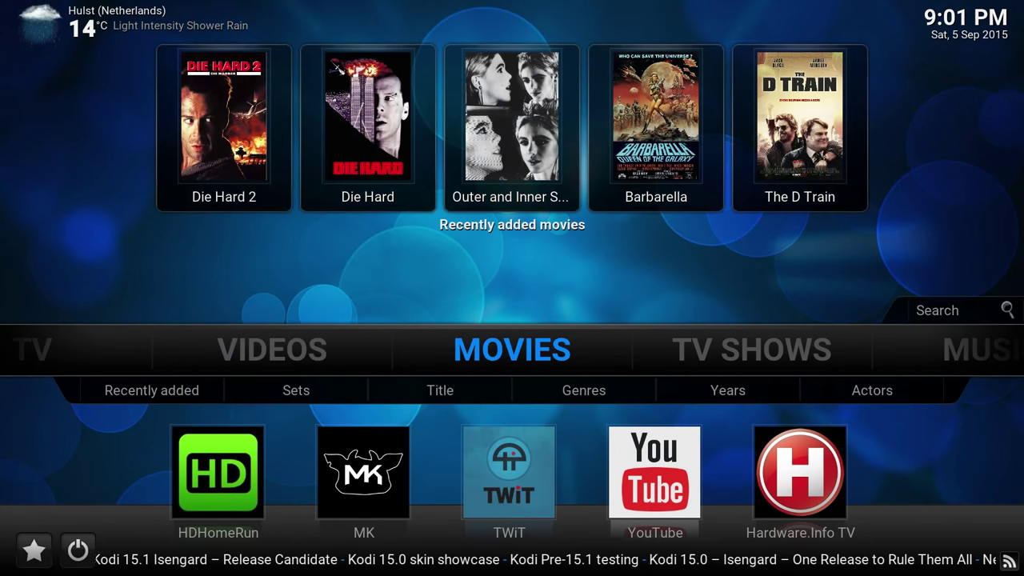
pyautogui.press('Right')
pyautogui.press('Right')
pyautogui.press('Right')
pyautogui.press('Right')
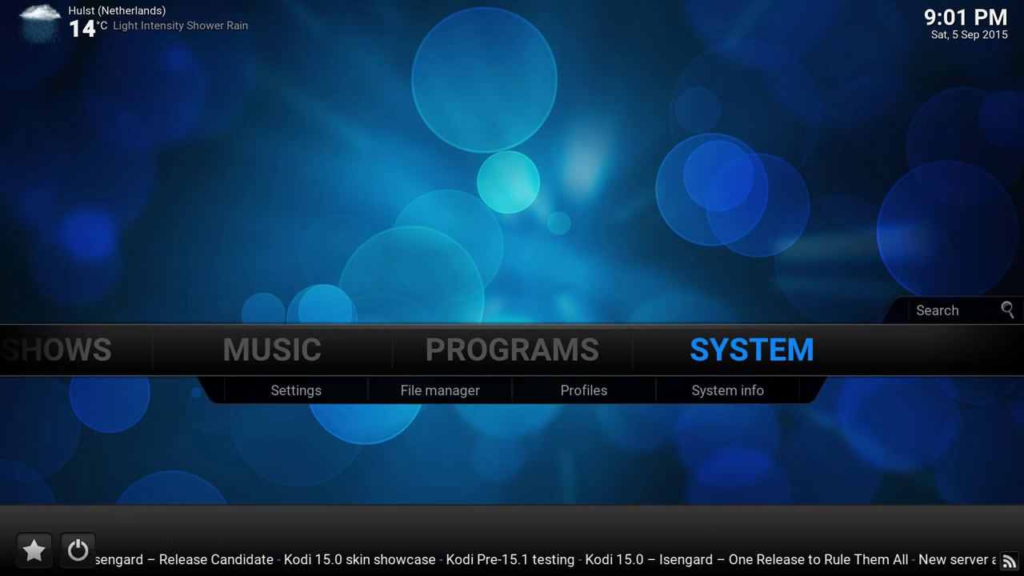
pyautogui.press('Return')
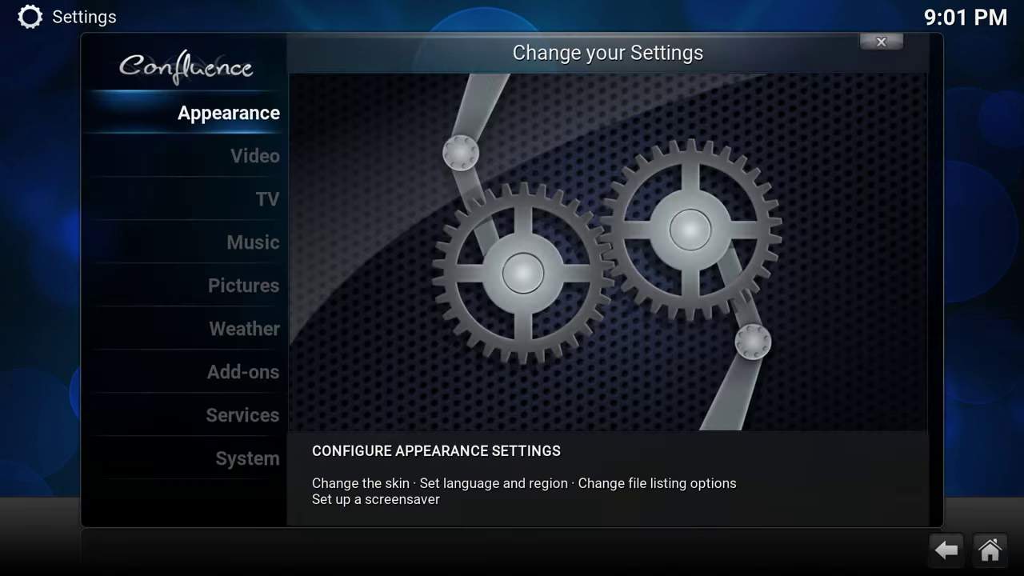
pyautogui.press('Escape')
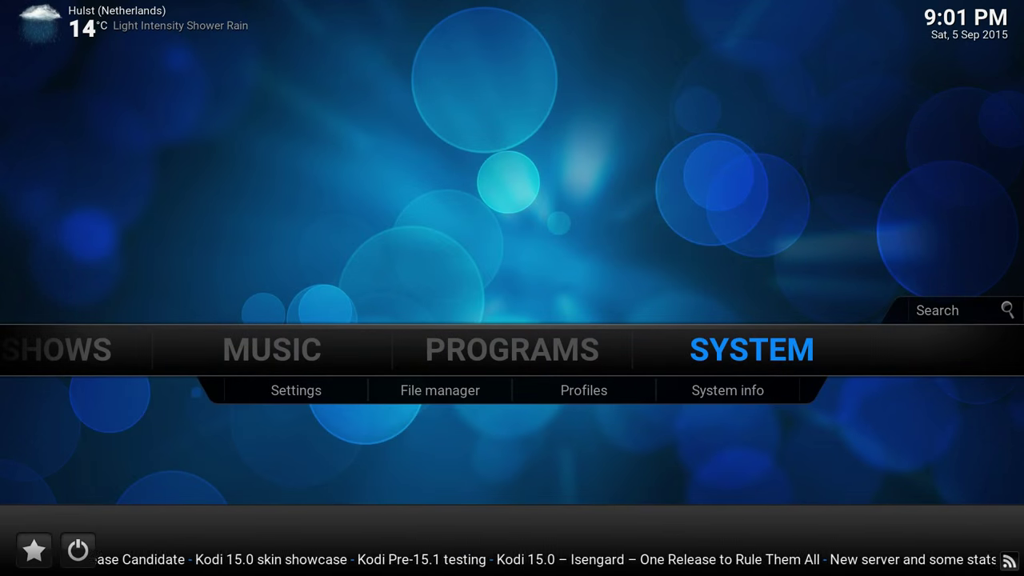
pyautogui.press('Return')
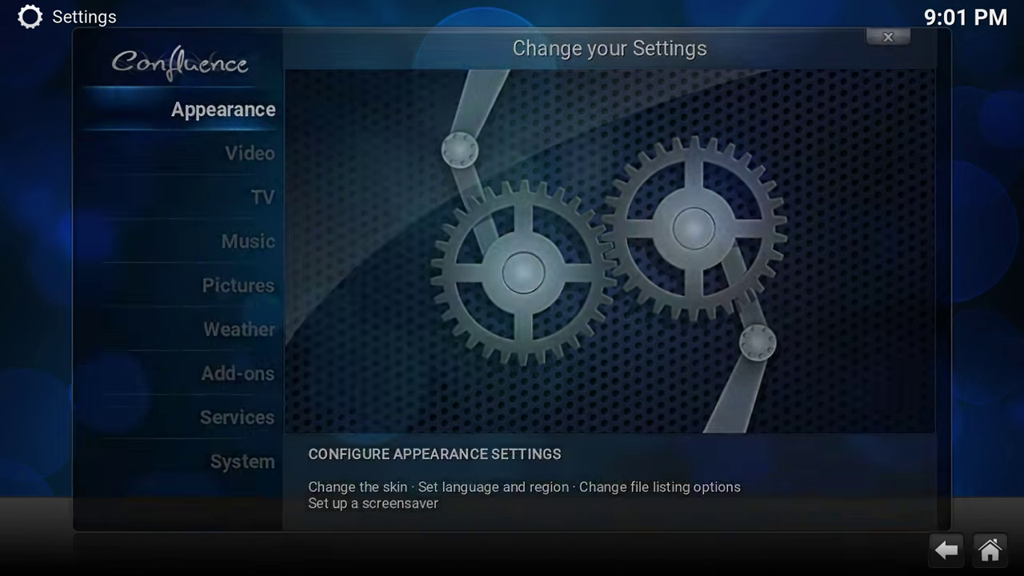
pyautogui.press('Return')
pyautogui.press('Down')
pyautogui.press('Down')
pyautogui.press('Up')
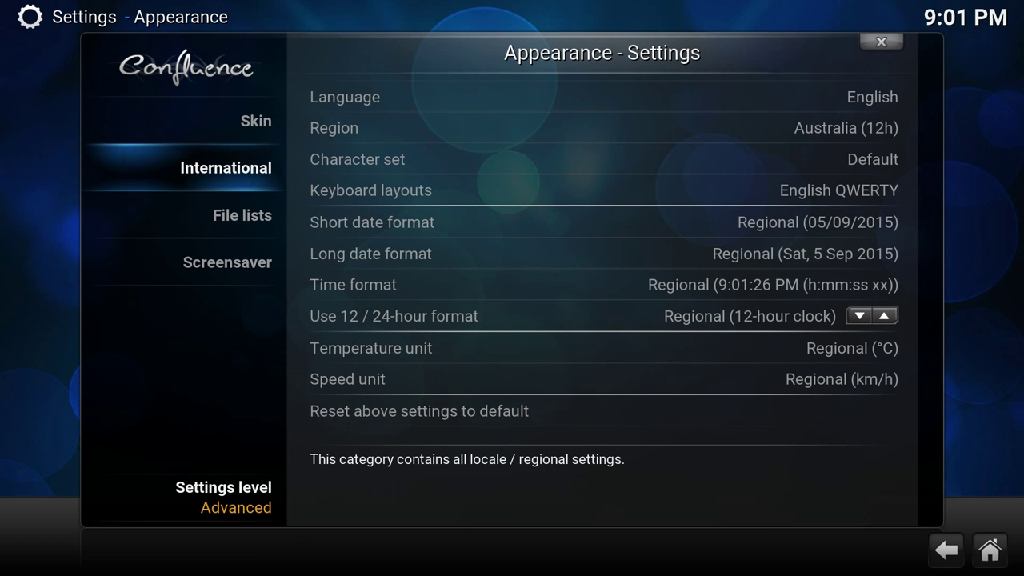
# Open the list of virtual keyboard layouts from the International settings
pyautogui.press('Right')
pyautogui.press('Down')
pyautogui.press('Down')
pyautogui.press('Down')
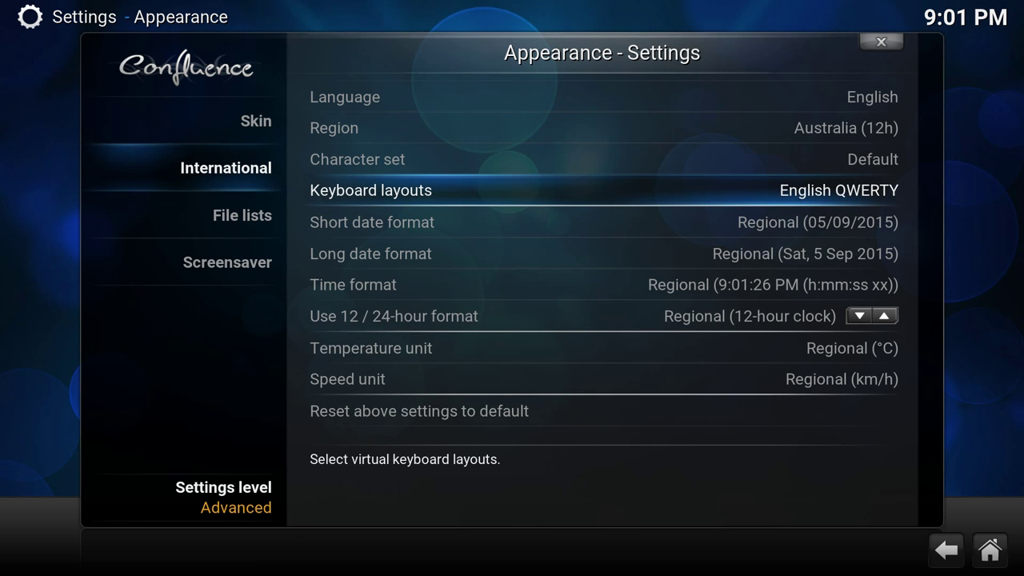
pyautogui.press('Left')
pyautogui.press('Right')
pyautogui.press('Left')
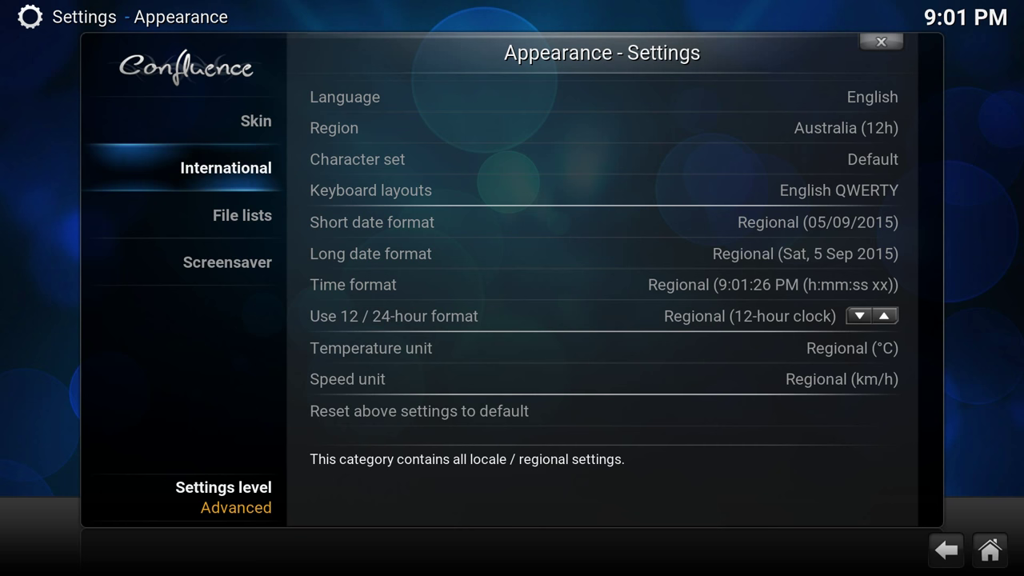
pyautogui.press('Right')
pyautogui.press('Left')
pyautogui.press('Right')
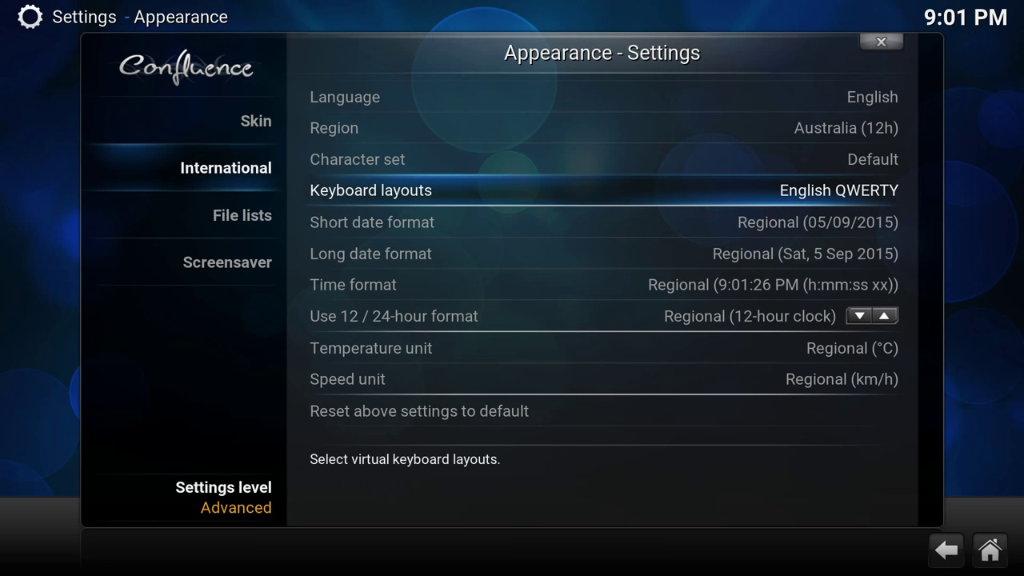
pyautogui.press('Return')
pyautogui.press('Up')
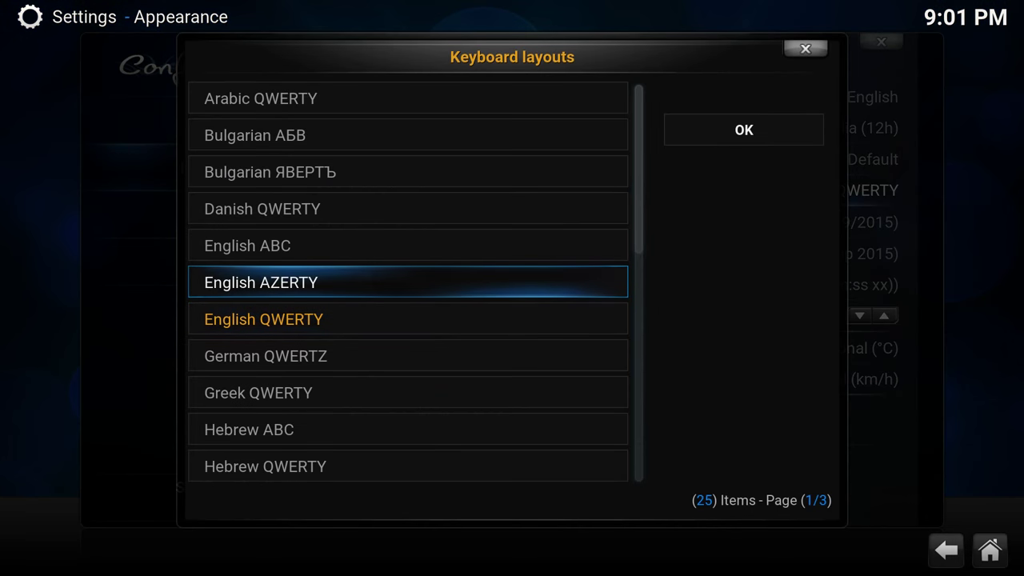
# Look through all pages of the available keyboard layouts
pyautogui.press('pagedown')
pyautogui.press('pagedown')
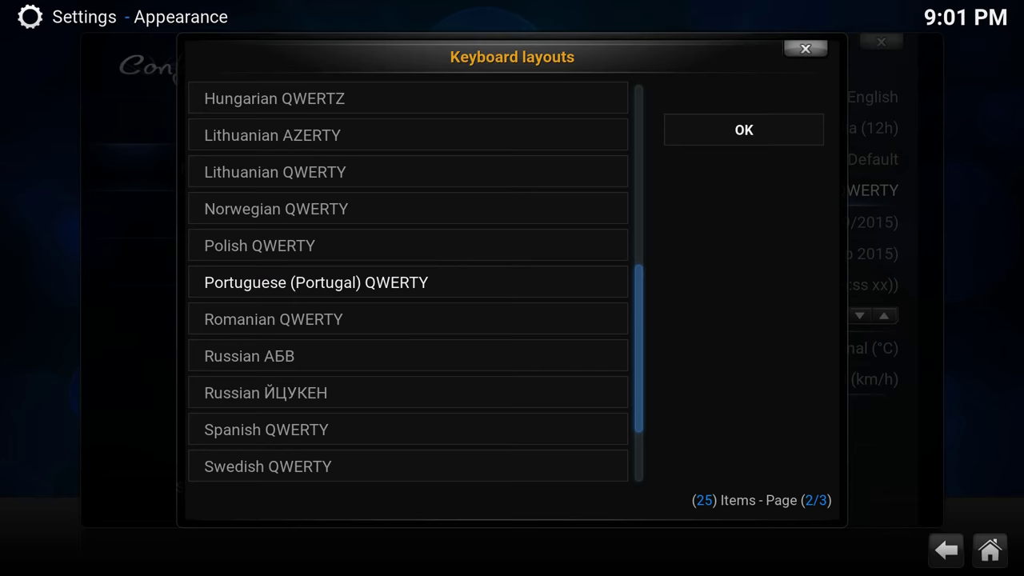
pyautogui.press('pageup')
pyautogui.press('Up')
pyautogui.press('Up')
pyautogui.press('Up')
pyautogui.press('Up')
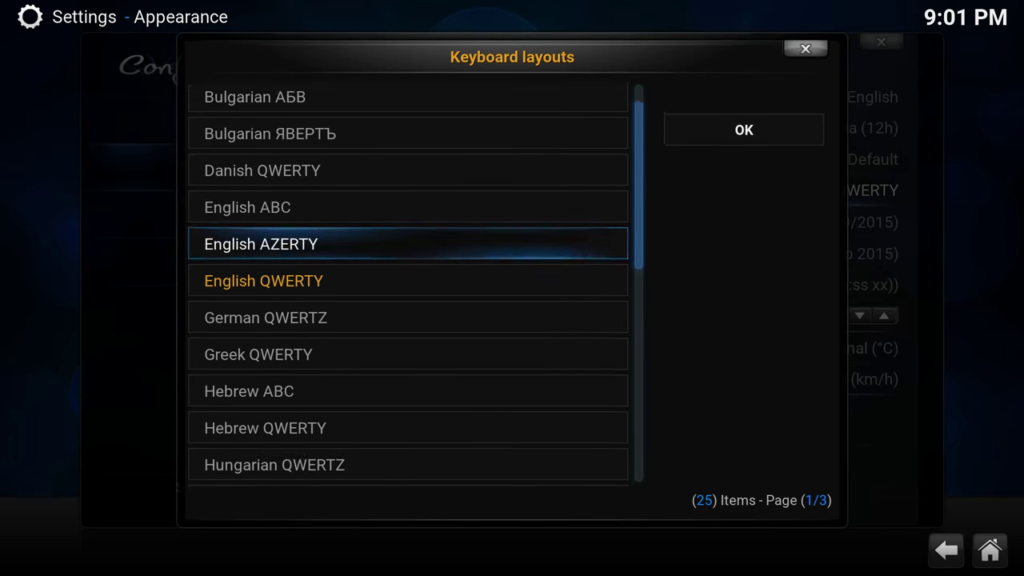
pyautogui.press('Up')
pyautogui.press('Up')
pyautogui.press('Up')
pyautogui.press('Up')
pyautogui.press('Down')
pyautogui.press('Down')
pyautogui.press('Down')
pyautogui.press('Down')
pyautogui.press('Down')
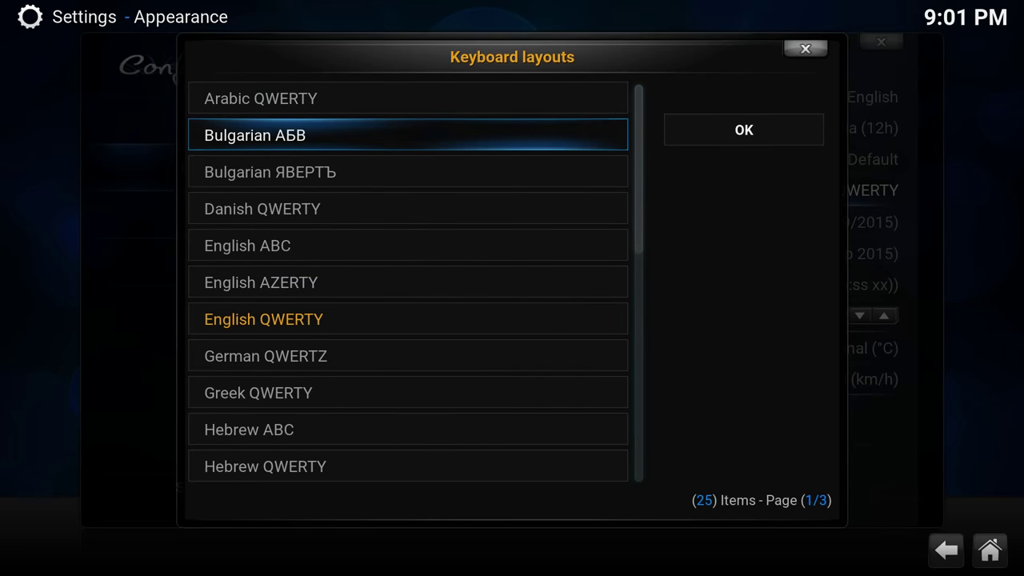
pyautogui.press('Down')
pyautogui.press('Down')
pyautogui.press('Down')
pyautogui.press('Down')
pyautogui.press('Down')
pyautogui.press('Down')
pyautogui.press('Down')
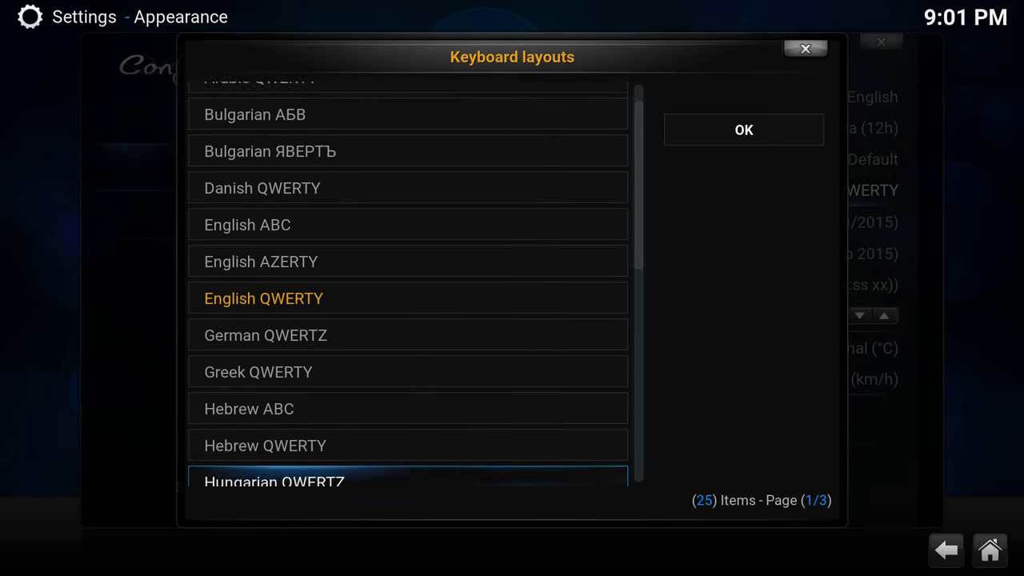
pyautogui.press('pagedown')
pyautogui.press('Down')
pyautogui.press('Down')
pyautogui.press('Down')
pyautogui.press('Down')
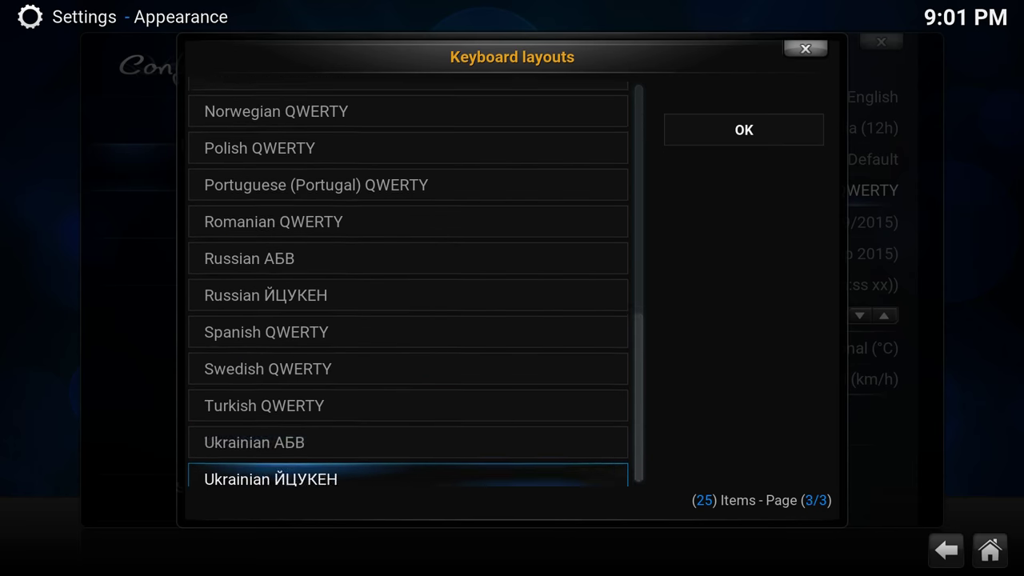
# Enable English AZERTY as an additional keyboard layout
pyautogui.press('Down')
pyautogui.press('Down')
pyautogui.press('Down')
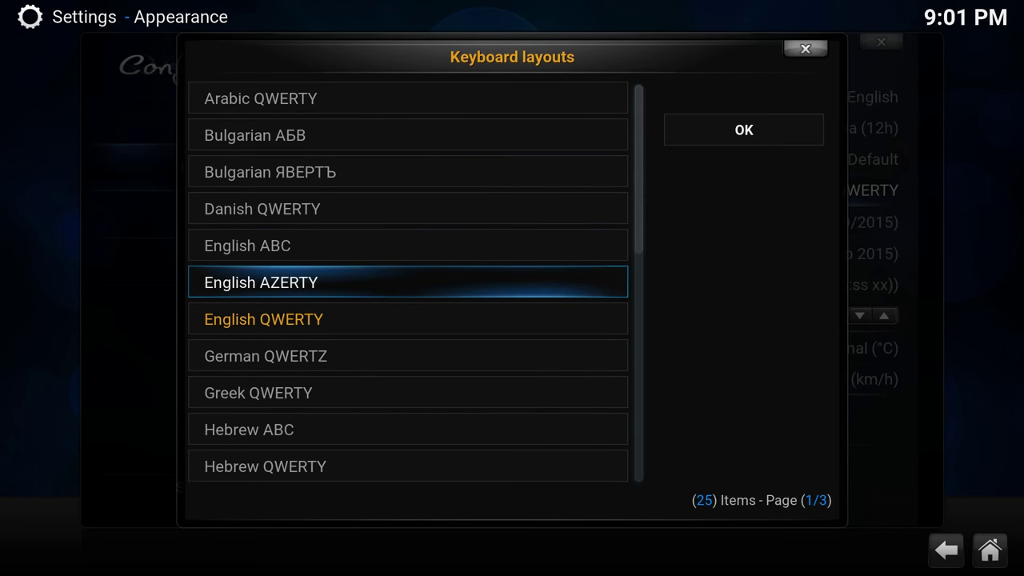
pyautogui.press('Return')
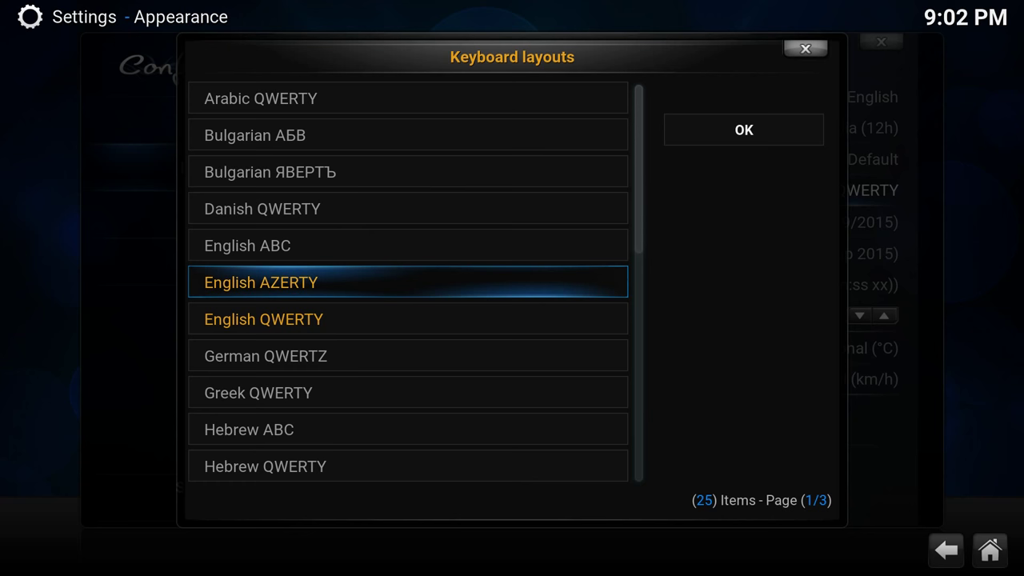
# Add German QWERTZ to the enabled keyboard layouts
pyautogui.press('Down')
pyautogui.press('Down')
pyautogui.press('Down')
pyautogui.press('Down')
pyautogui.press('Down')
pyautogui.press('Down')
pyautogui.press('Down')
pyautogui.press('Down')
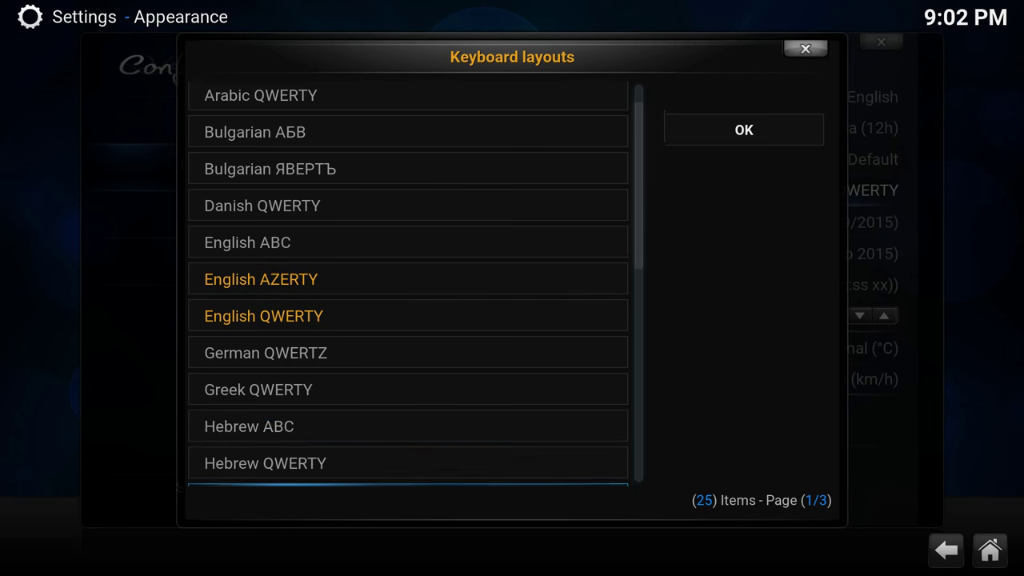
pyautogui.press('Up')
pyautogui.press('Up')
pyautogui.press('Up')
pyautogui.press('Up')
pyautogui.press('Up')
pyautogui.press('Up')
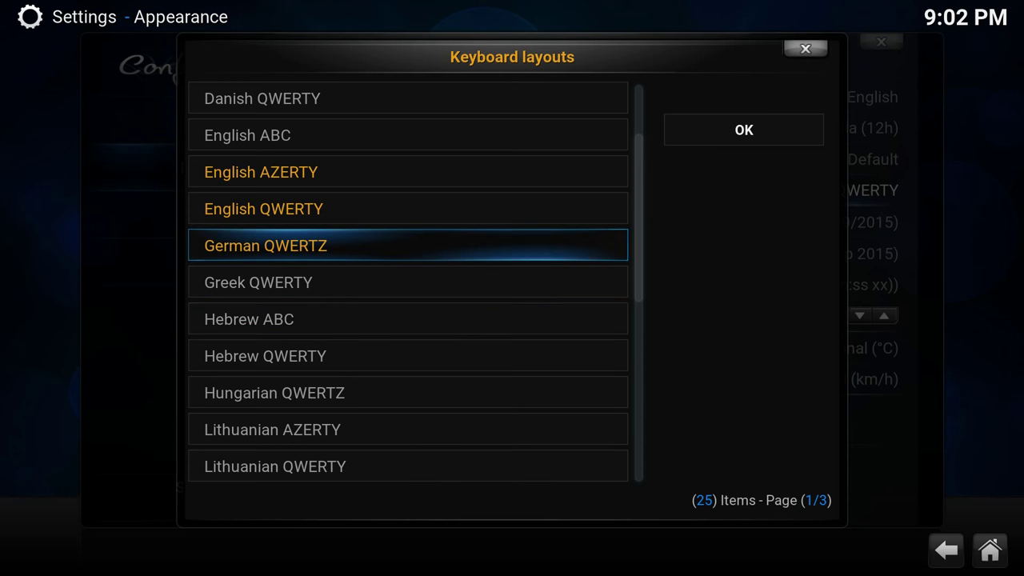
pyautogui.press('Return')
# Confirm the selected keyboard layouts and leave the Appearance settings
pyautogui.press('Up')
pyautogui.press('Up')
pyautogui.press('Down')
pyautogui.press('Down')
pyautogui.press('Down')
pyautogui.press('Down')
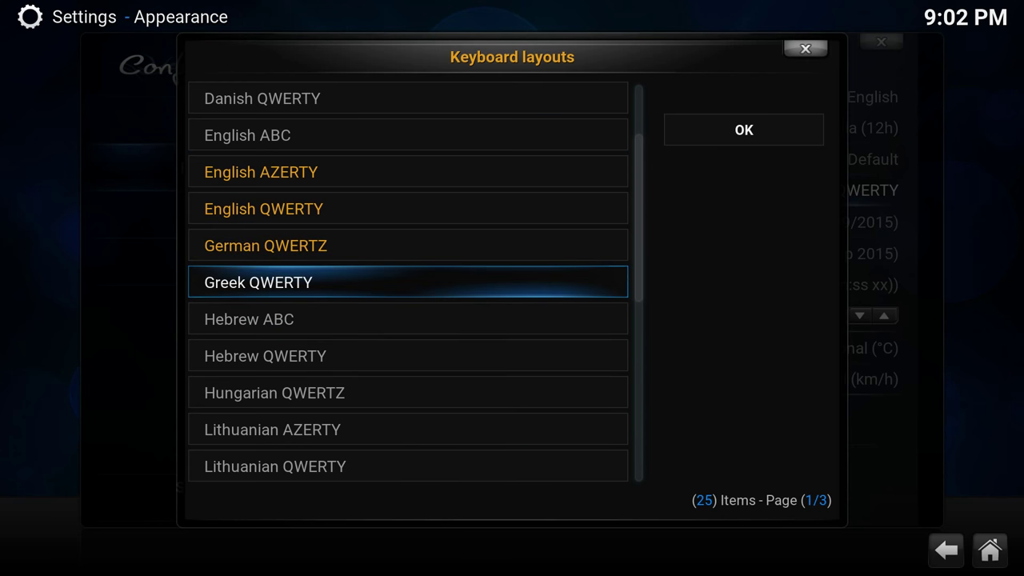
pyautogui.press('Up')
pyautogui.press('Up')
pyautogui.press('Right')
pyautogui.press('Right')
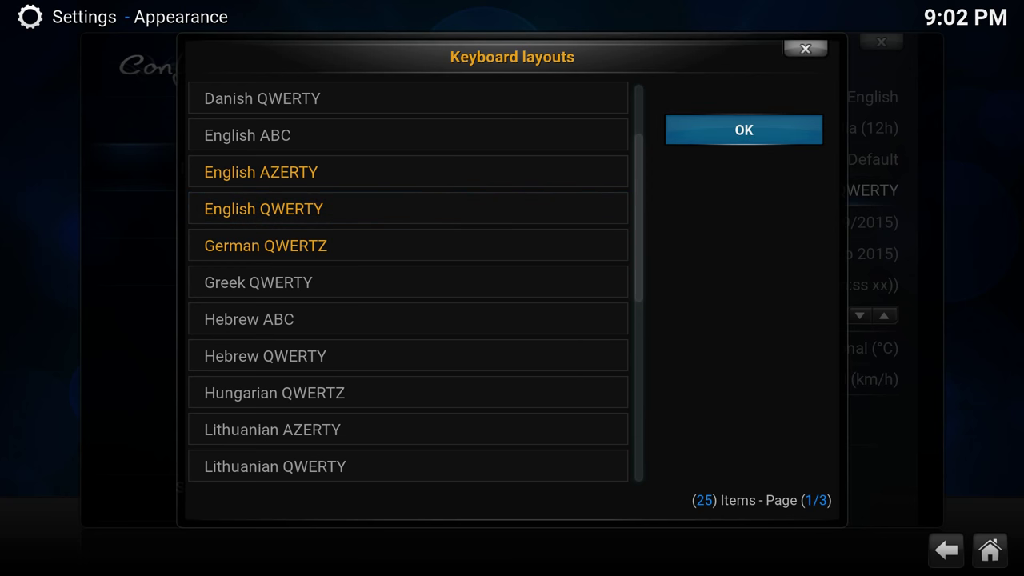
pyautogui.press('Return')
pyautogui.press('BackSpace')
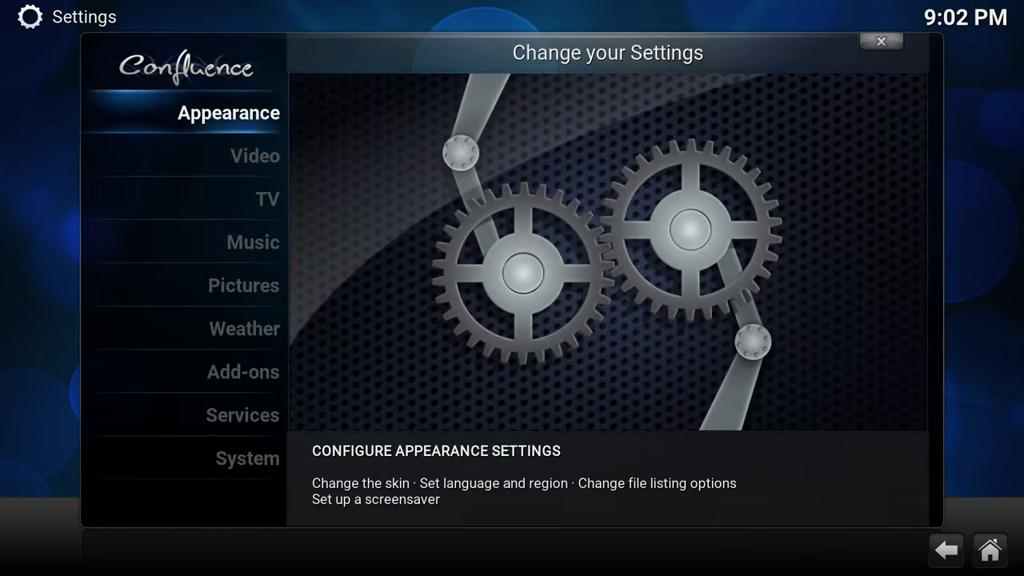
# Return to the home screen and open the Videos file sources
pyautogui.press('BackSpace')
pyautogui.press('Left')
pyautogui.press('Left')
pyautogui.press('Left')
pyautogui.press('Left')
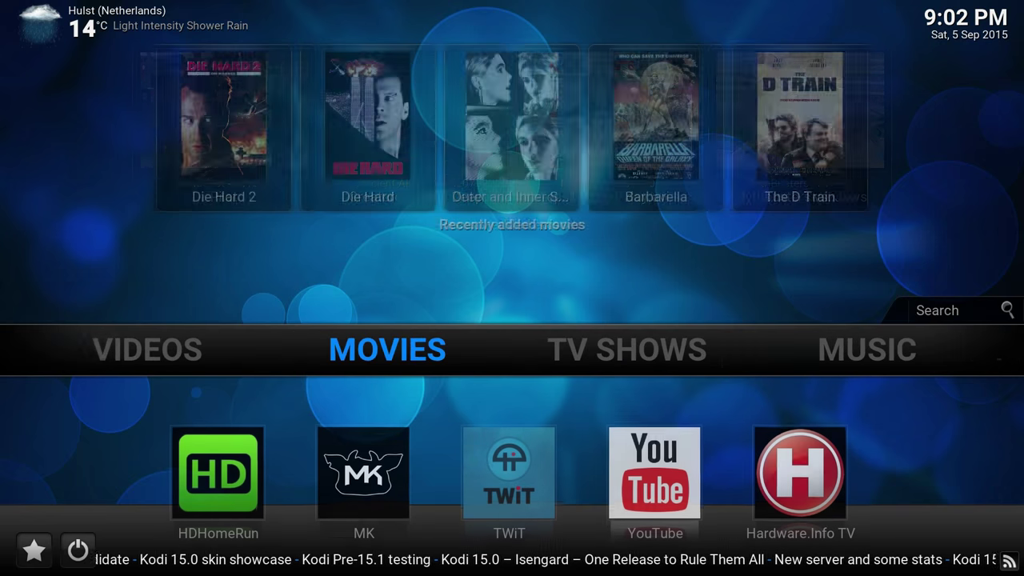
pyautogui.press('Left')
pyautogui.press('Return')
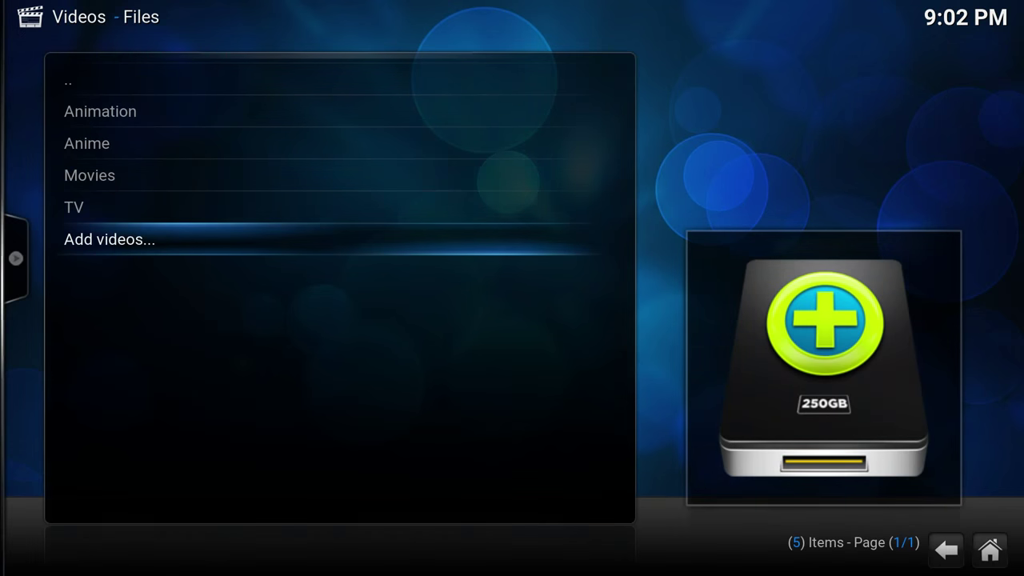
# Start adding a video source and open the on-screen keyboard for the media source name
pyautogui.press('Return')
pyautogui.press('Up')
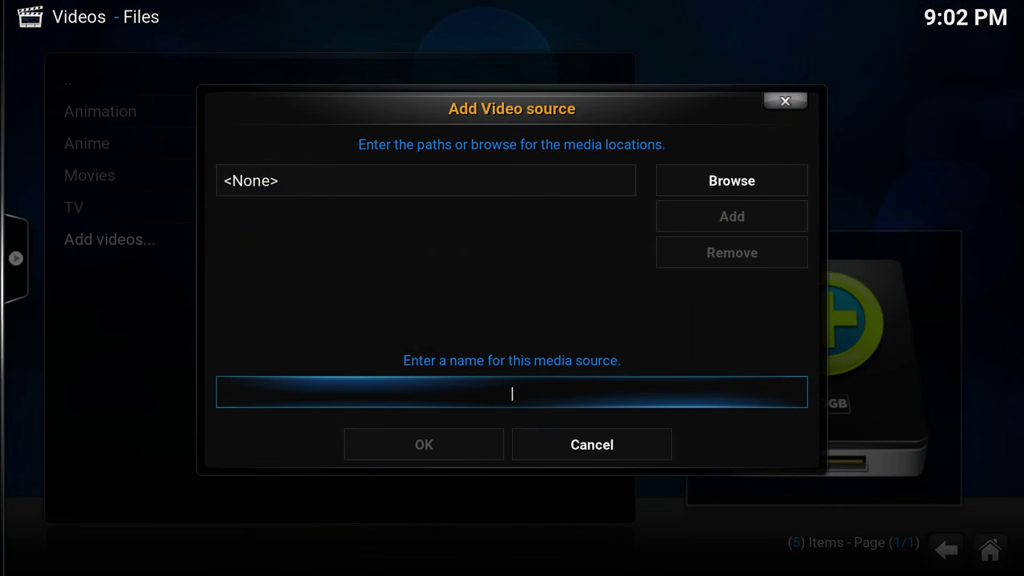
pyautogui.press('Return')
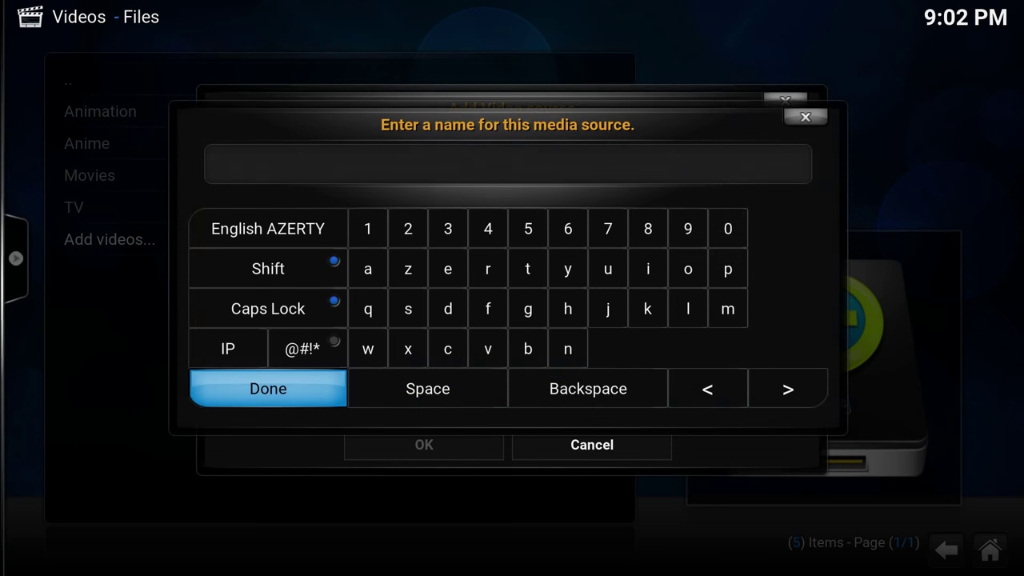
# Cycle the on-screen keyboard through the enabled layouts and stop at German QWERTZ
pyautogui.press('Up')
pyautogui.press('Up')
pyautogui.press('Up')
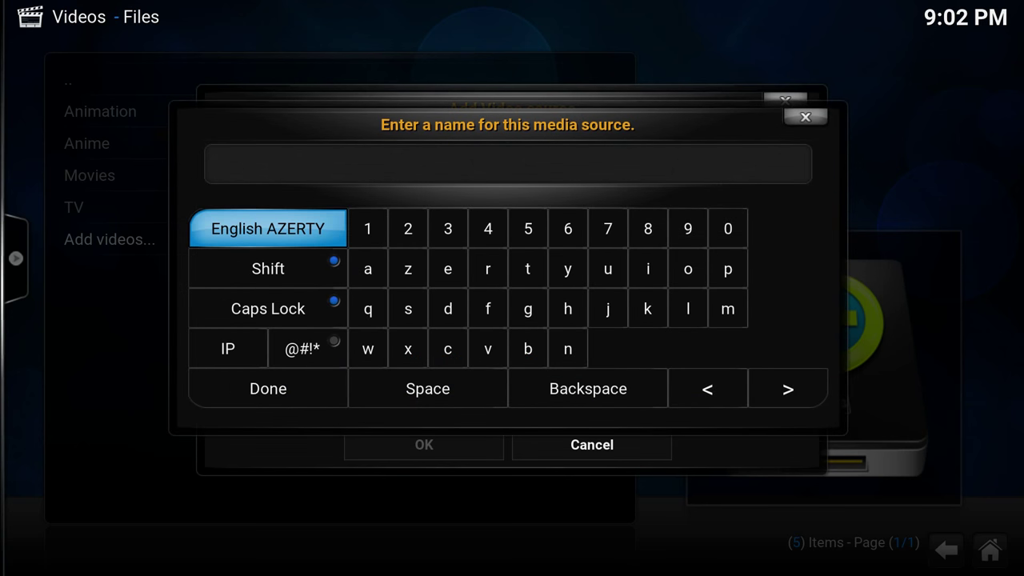
pyautogui.press('Return')
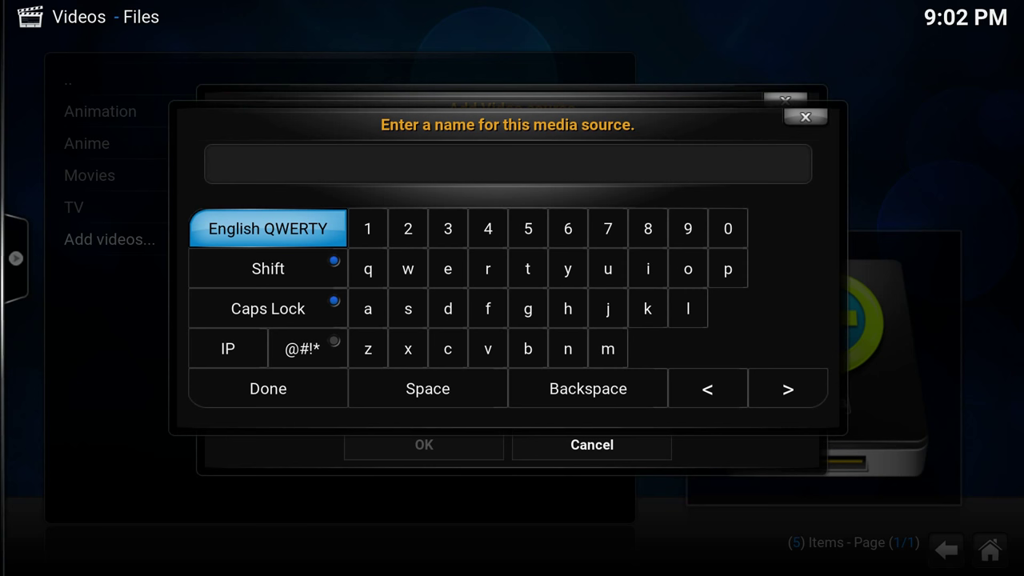
pyautogui.press('Return')
pyautogui.press('Return')
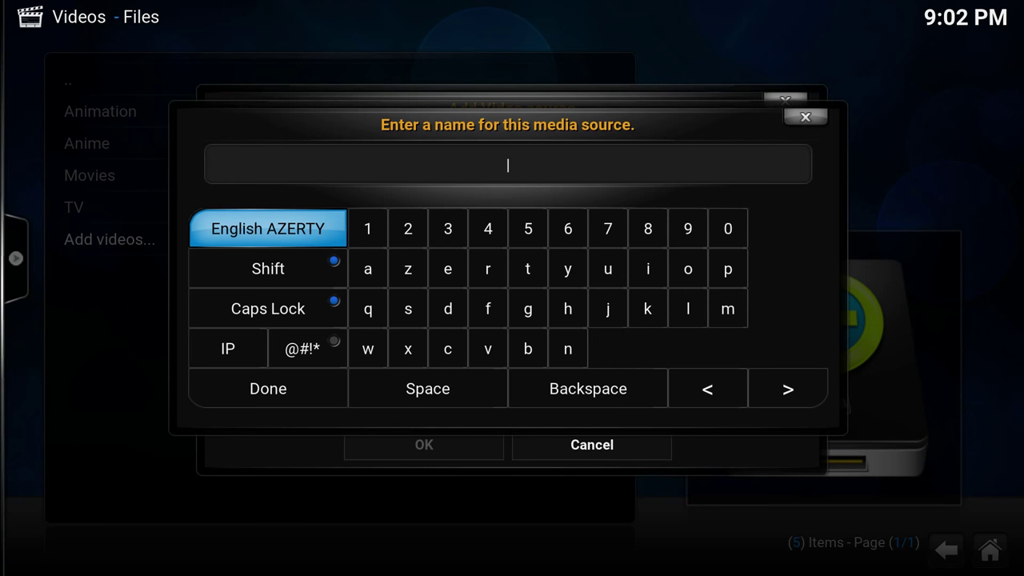
pyautogui.press('Return')
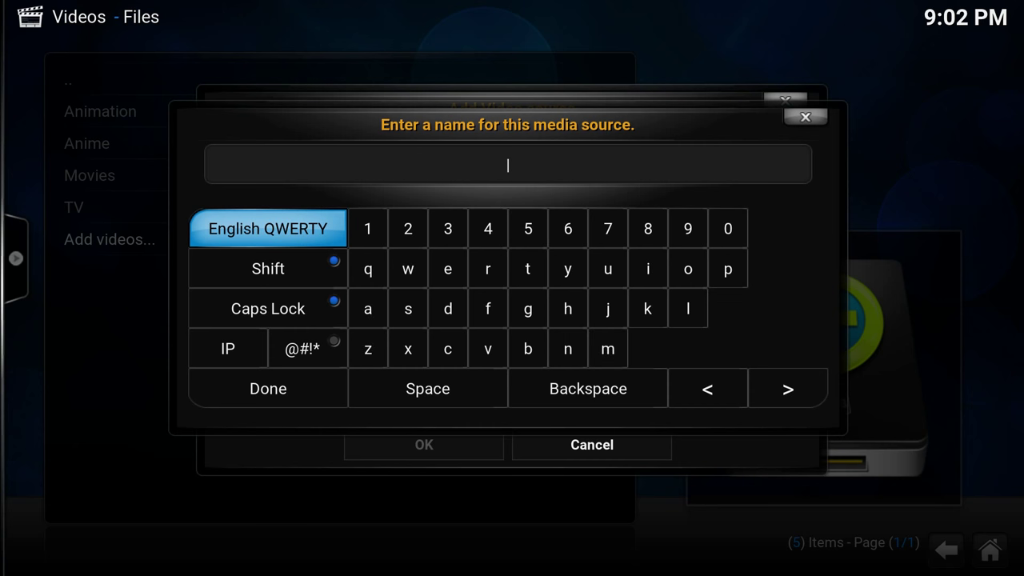
pyautogui.press('Return')
pyautogui.press('Return')
pyautogui.press('Return')
pyautogui.press('Return')
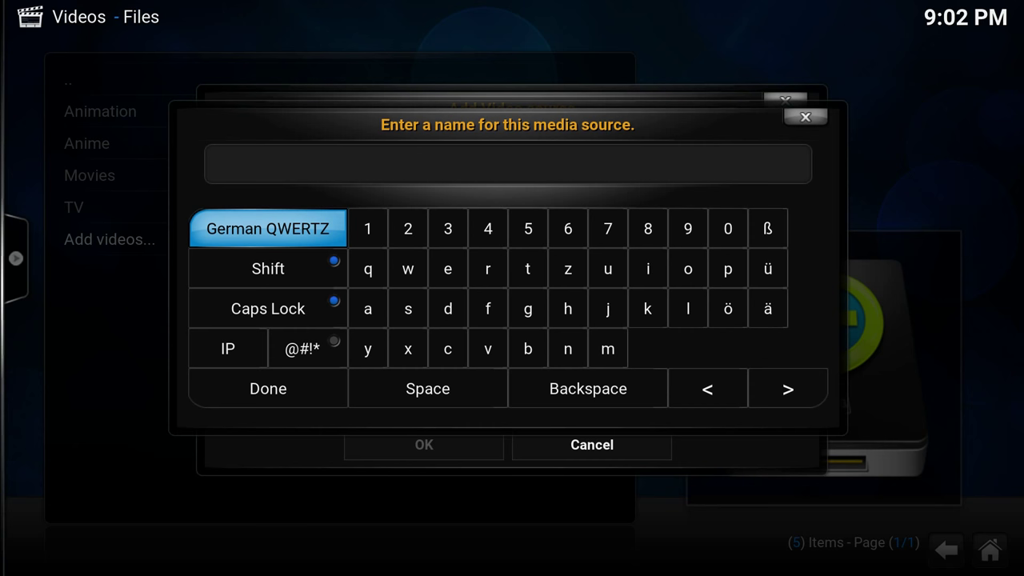
# Examine the letter keys of the German QWERTZ layout, including the z key and the umlaut keys
pyautogui.press('Right')
pyautogui.press('Left')
pyautogui.press('Right')
pyautogui.press('Down')
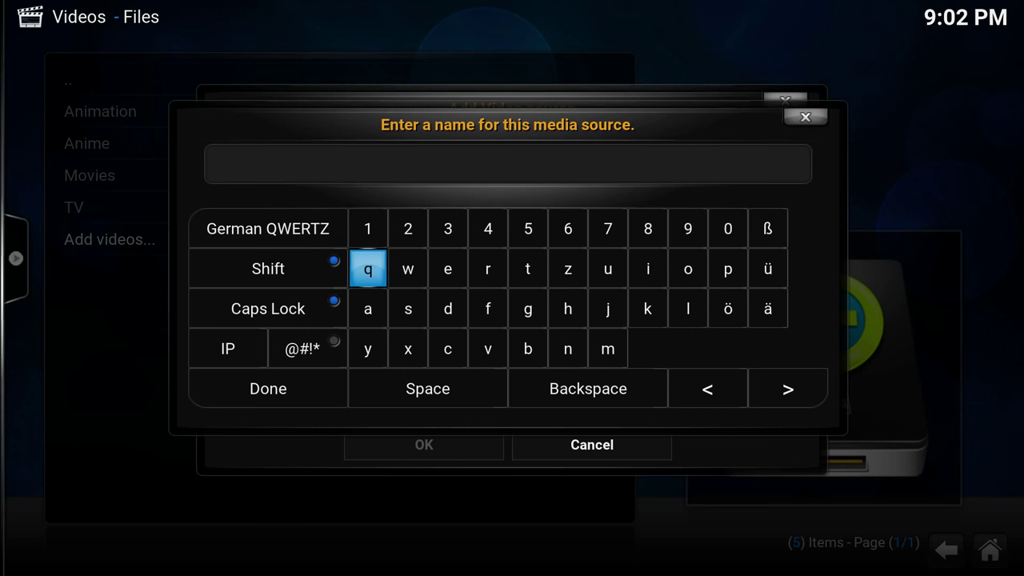
pyautogui.press('Down')
pyautogui.press('Up')
pyautogui.press('Up')
pyautogui.press('Left')
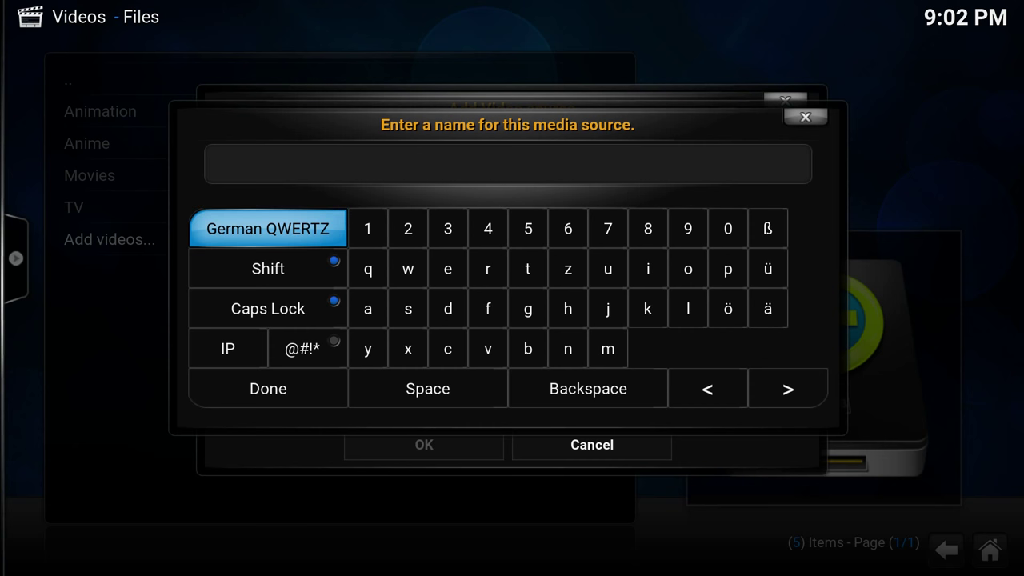
pyautogui.press('Right')
pyautogui.press('Right')
pyautogui.press('Right')
pyautogui.press('Right')
pyautogui.press('Down')
pyautogui.press('Right')
pyautogui.press('Right')
pyautogui.press('Right')
pyautogui.press('Right')
pyautogui.press('Right')
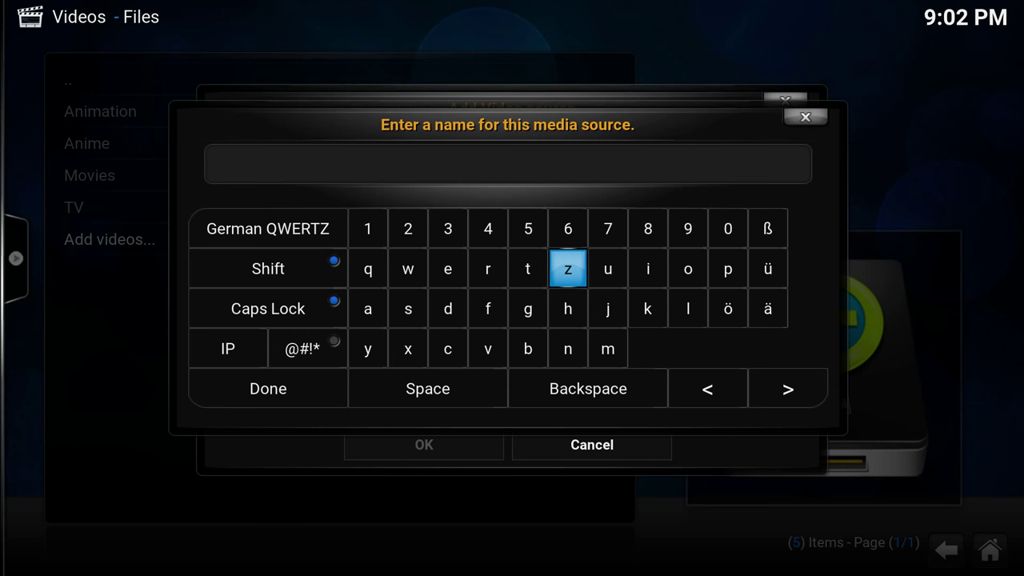
pyautogui.press('Down')
pyautogui.press('Right')
pyautogui.press('Right')
pyautogui.press('Up')
pyautogui.press('Up')
pyautogui.press('Down')
pyautogui.press('Up')
pyautogui.press('Down')
pyautogui.press('Down')
pyautogui.press('Left')
pyautogui.press('Left')
pyautogui.press('Left')
pyautogui.press('Left')
pyautogui.press('Left')
pyautogui.press('Right')
pyautogui.press('Right')
pyautogui.press('Right')
pyautogui.press('Right')
pyautogui.press('Right')
pyautogui.press('Left')
pyautogui.press('Left')
pyautogui.press('Left')
pyautogui.press('Right')
pyautogui.press('Right')
pyautogui.press('Right')
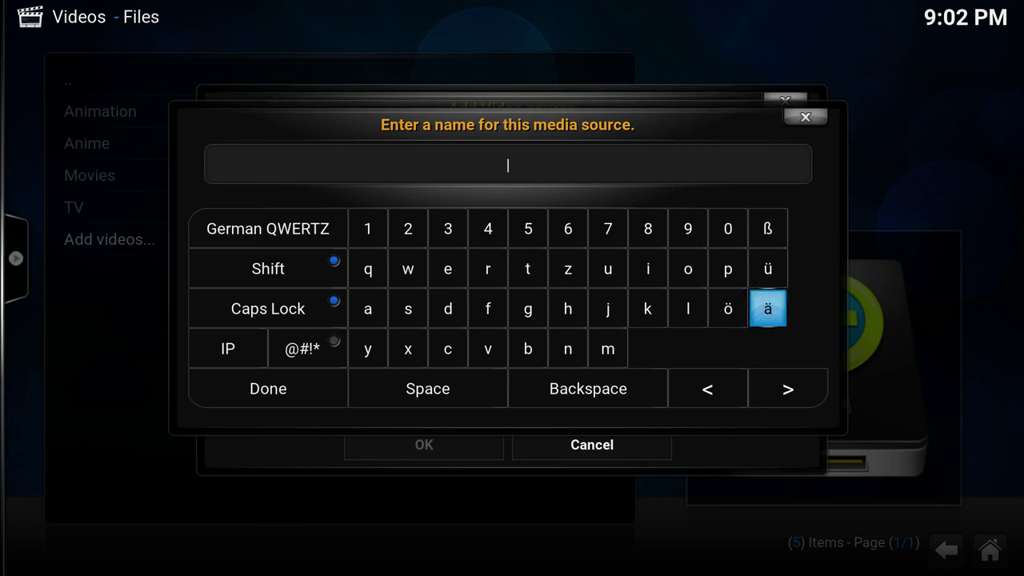
# Switch the on-screen keyboard to English AZERTY and examine its first row of letters
pyautogui.press('Right')
pyautogui.press('Up')
pyautogui.press('Up')
pyautogui.press('Return')
pyautogui.press('Right')
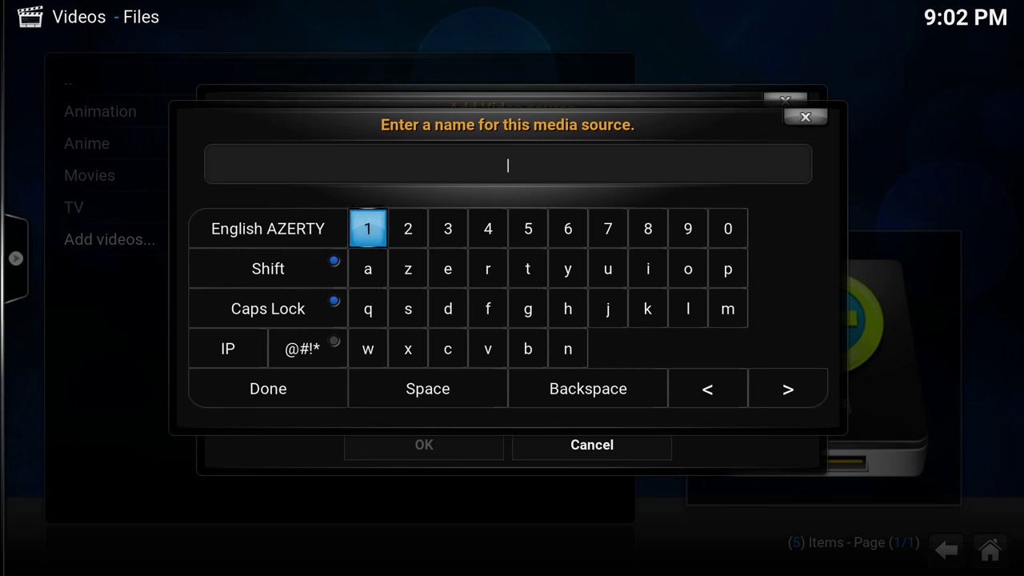
pyautogui.press('Down')
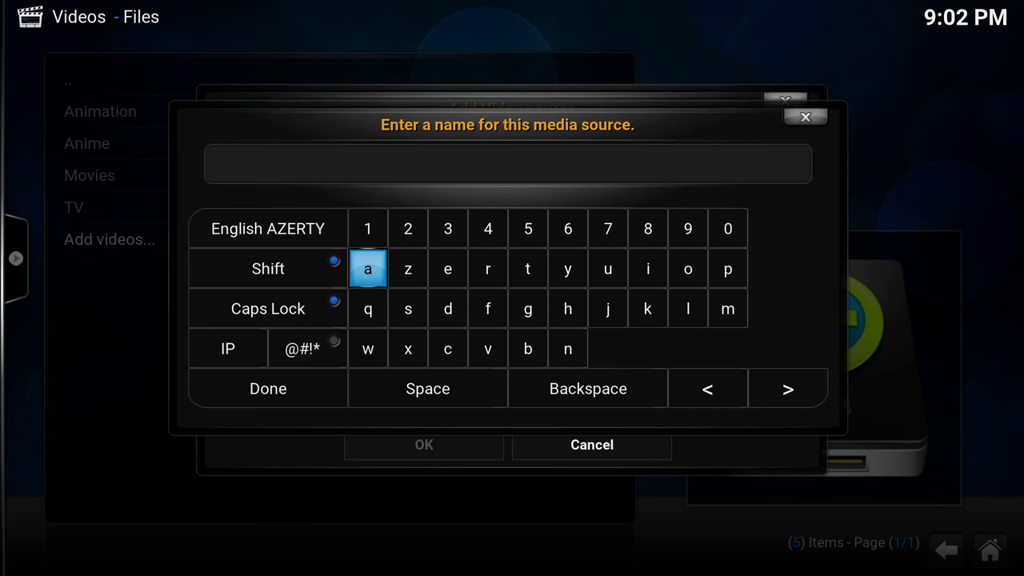
pyautogui.press('Right')
pyautogui.press('Right')
pyautogui.press('Right')
pyautogui.press('Right')
pyautogui.press('Right')
pyautogui.press('Left')
pyautogui.press('Left')
pyautogui.press('Left')
pyautogui.press('Left')
pyautogui.press('Left')
pyautogui.press('Up')
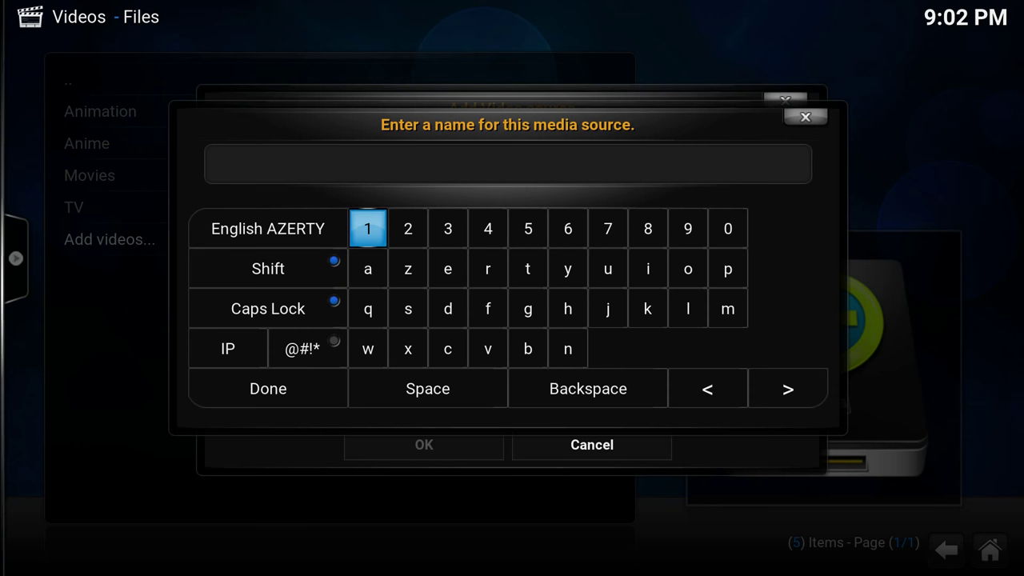
# Switch the on-screen keyboard to English QWERTY and examine its letter rows
pyautogui.press('Left')
pyautogui.press('Return')
pyautogui.press('Right')
pyautogui.press('Down')
pyautogui.press('Right')
pyautogui.press('Right')
pyautogui.press('Right')
pyautogui.press('Right')
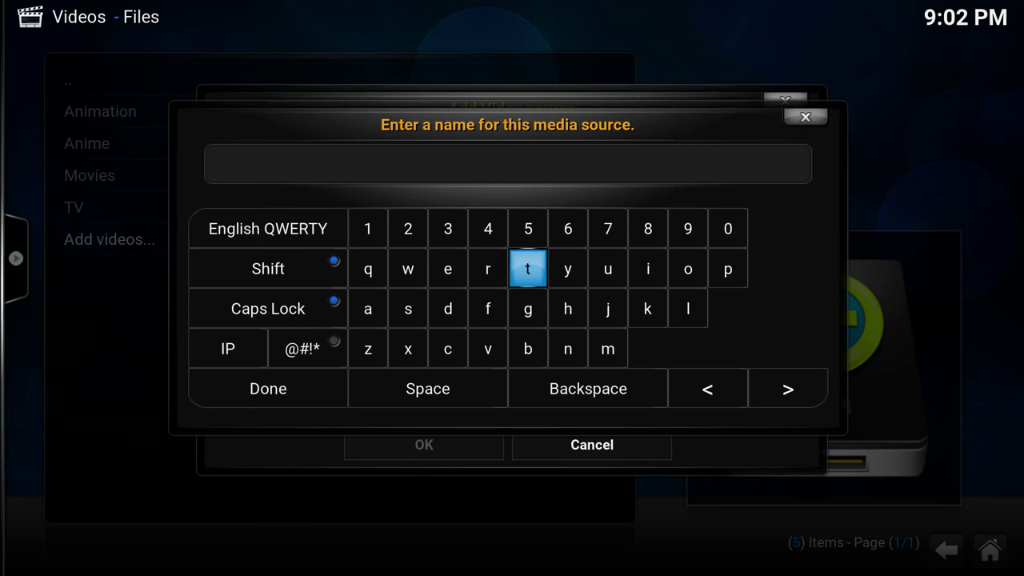
pyautogui.press('Right')
pyautogui.press('Left')
pyautogui.press('Left')
pyautogui.press('Left')
pyautogui.press('Down')
pyautogui.press('Right')
pyautogui.press('Right')
pyautogui.press('Right')
pyautogui.press('Down')
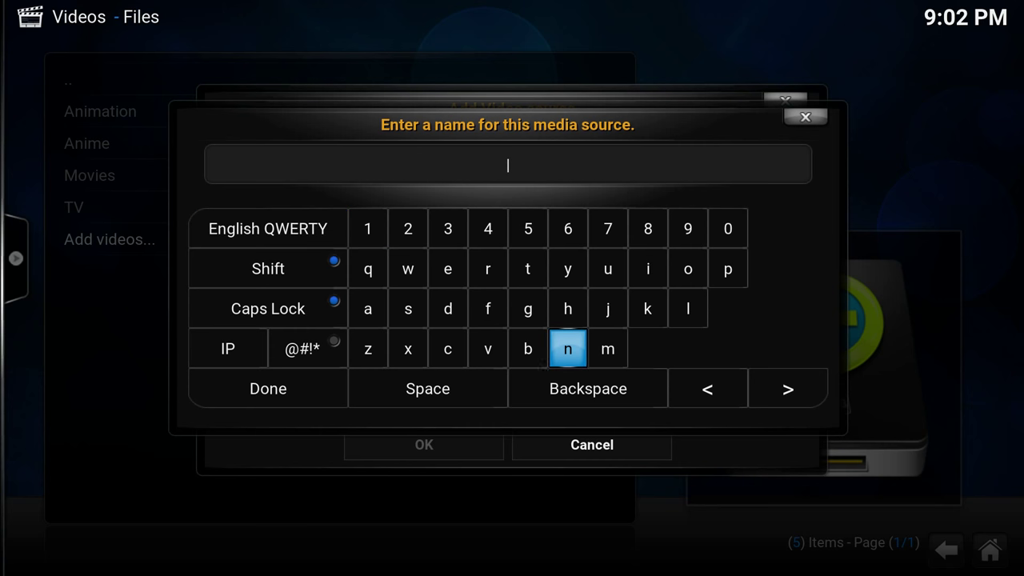
pyautogui.press('Right')
pyautogui.press('Up')
pyautogui.press('Left')
pyautogui.press('Left')
pyautogui.press('Left')
pyautogui.press('Left')
pyautogui.press('Left')
pyautogui.press('Left')
pyautogui.press('Left')
pyautogui.press('Left')
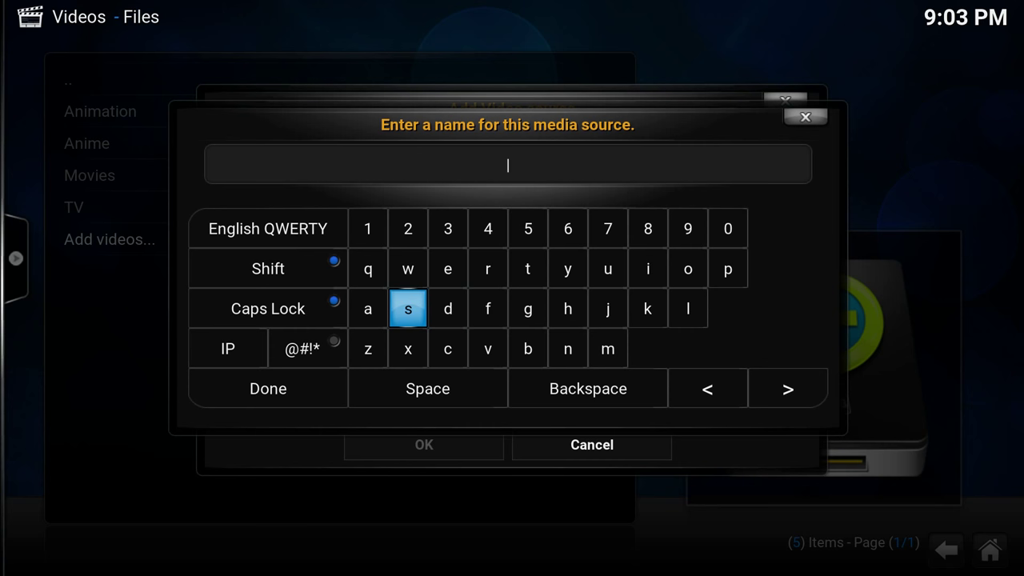
# Cycle the on-screen keyboard back to English AZERTY and close it with the source name left empty
pyautogui.press('Up')
pyautogui.press('Left')
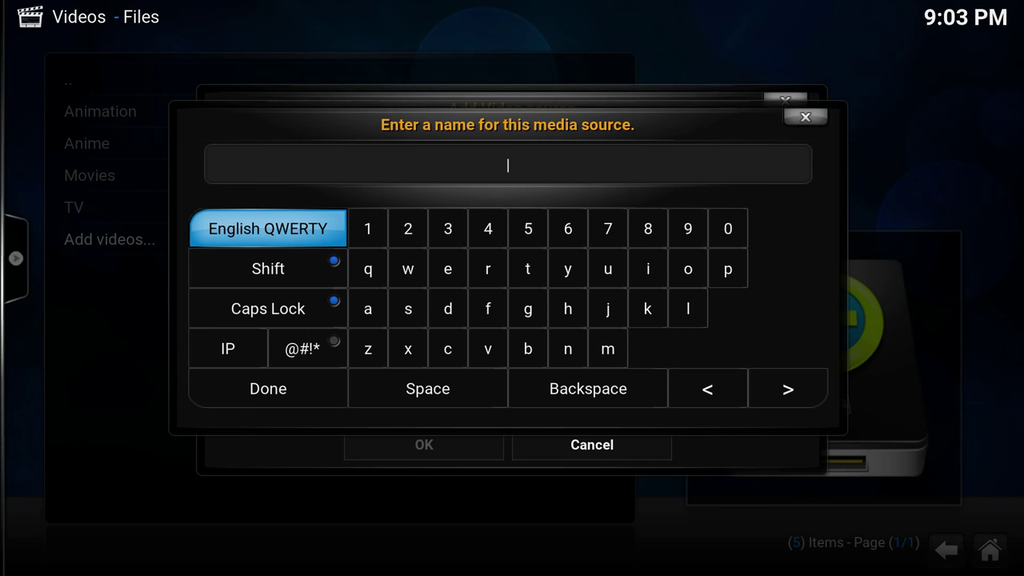
pyautogui.press('Return')
pyautogui.press('Return')
pyautogui.press('Down')
pyautogui.press('Down')
pyautogui.press('Down')
pyautogui.press('Down')
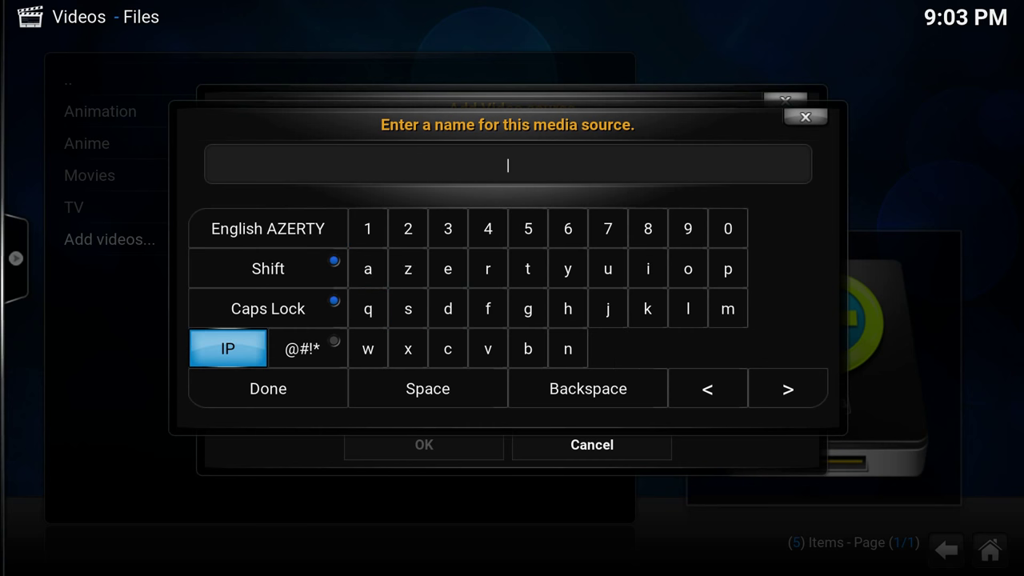
pyautogui.press('Return')
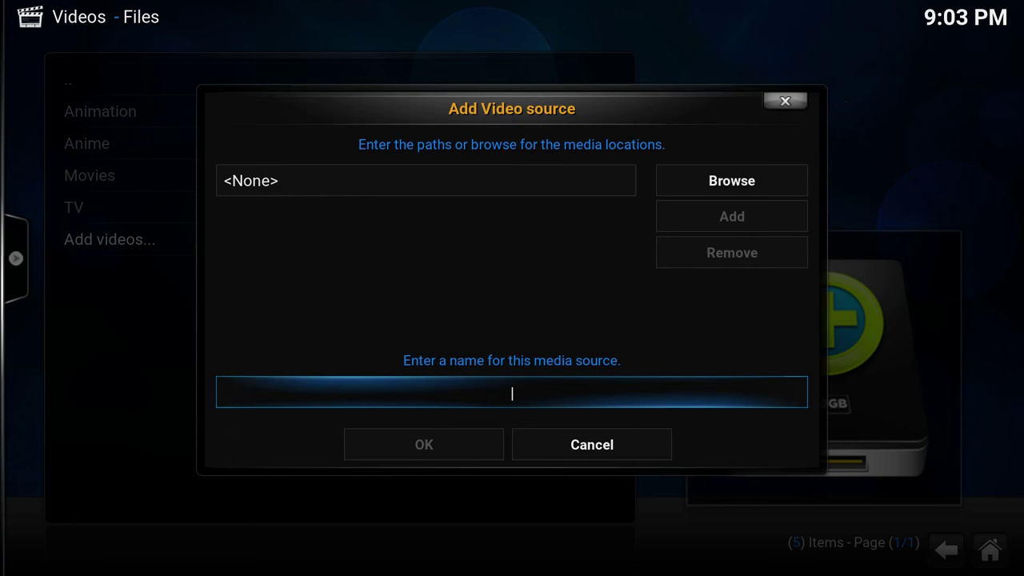
# Cancel adding the video source and return to the home screen
pyautogui.press('Down')
pyautogui.press('Return')
pyautogui.press('Escape')
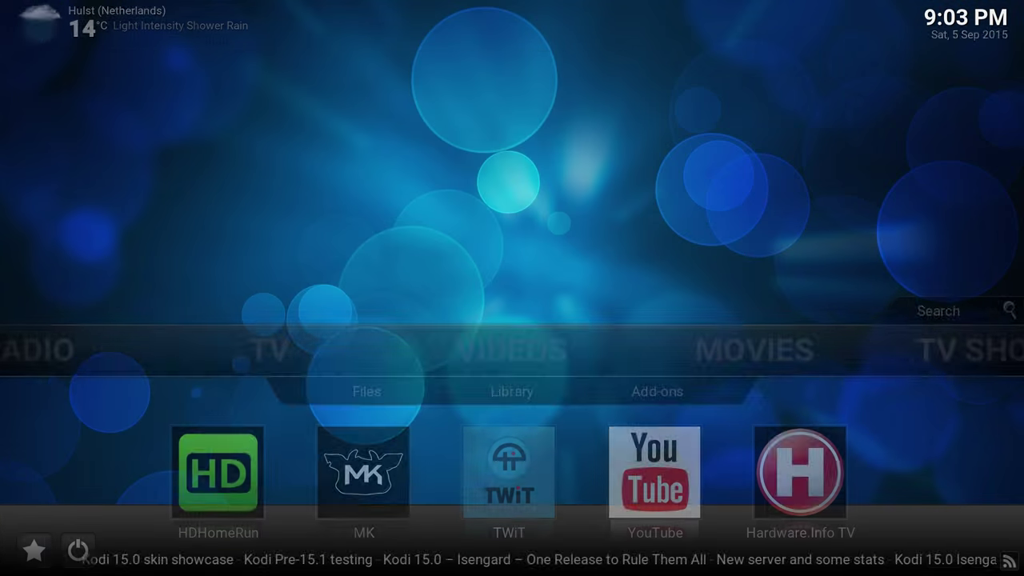
# Open the Appearance section of the System settings from the home screen
pyautogui.press('Right')
pyautogui.press('Right')
pyautogui.press('Right')
pyautogui.press('Right')
pyautogui.press('Right')
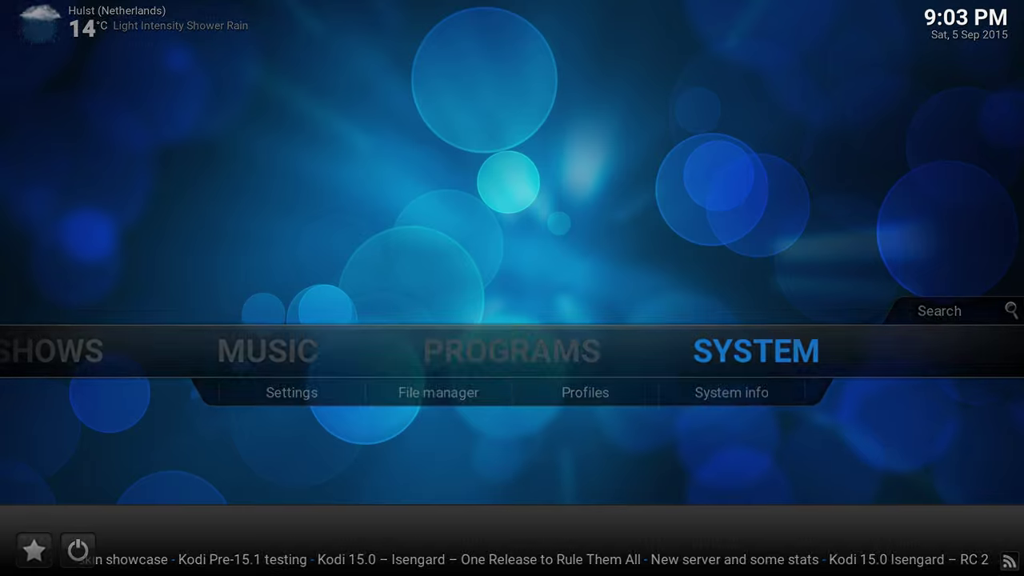
pyautogui.press('Return')
pyautogui.press('Return')
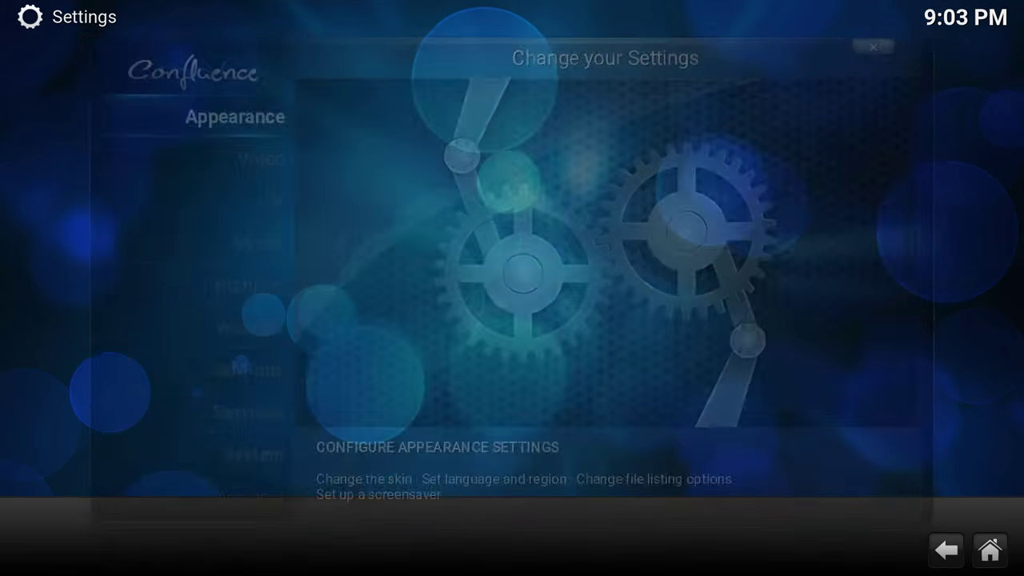
# Open the keyboard layouts selection in the International settings
pyautogui.press('Down')
pyautogui.press('Right')
pyautogui.press('Down')
pyautogui.press('Down')
pyautogui.press('Down')
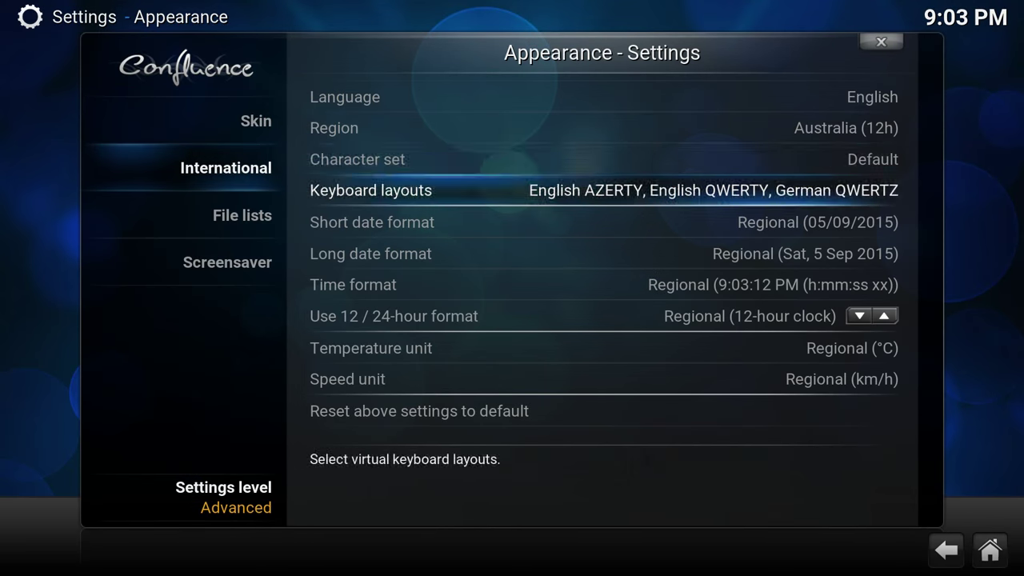
pyautogui.press('Return')
# Disable the English QWERTY and English AZERTY keyboard layouts
pyautogui.press('Down')
pyautogui.press('Down')
pyautogui.press('Up')
pyautogui.press('Return')
pyautogui.press('Up')
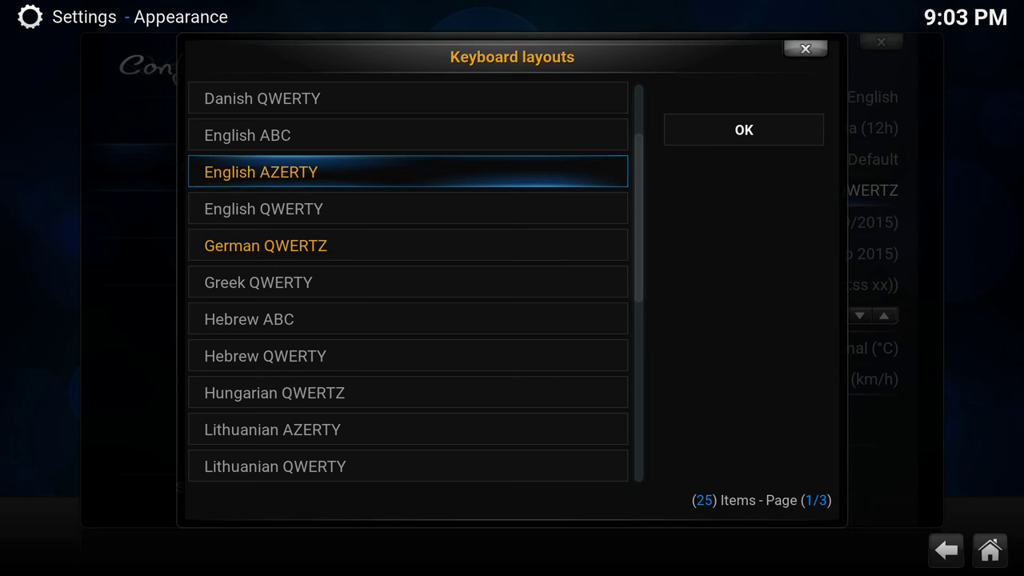
pyautogui.press('Return')
# Enable Hebrew QWERTY as an additional keyboard layout
pyautogui.press('Down')
pyautogui.press('Down')
pyautogui.press('Down')
pyautogui.press('Down')
pyautogui.press('Down')
pyautogui.press('Return')
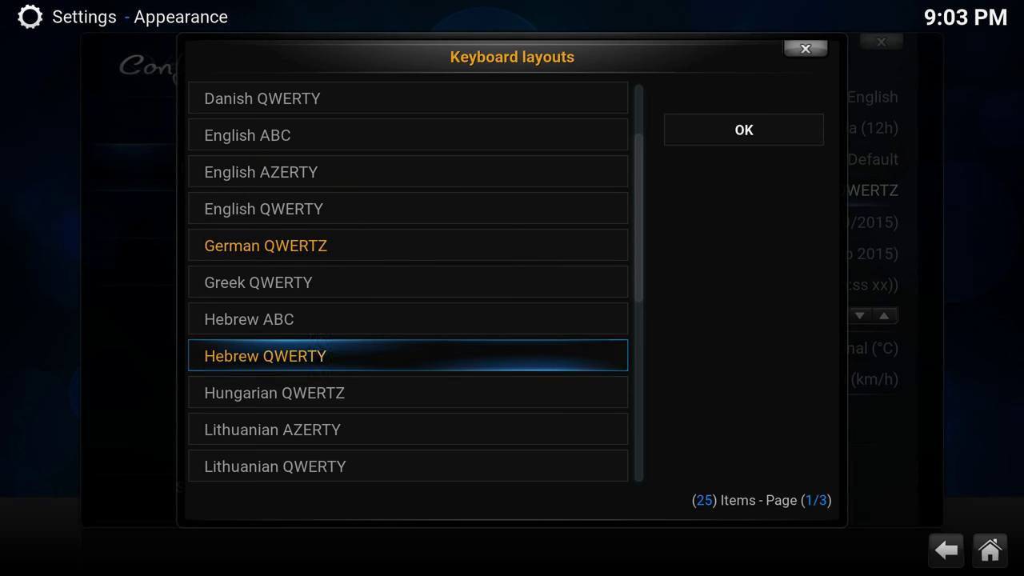
# Disable the Hebrew QWERTY keyboard layout again
pyautogui.press('Up')
pyautogui.press('Up')
pyautogui.press('Down')
pyautogui.press('Down')
pyautogui.press('Return')
pyautogui.press('Up')
pyautogui.press('Up')
pyautogui.press('Up')
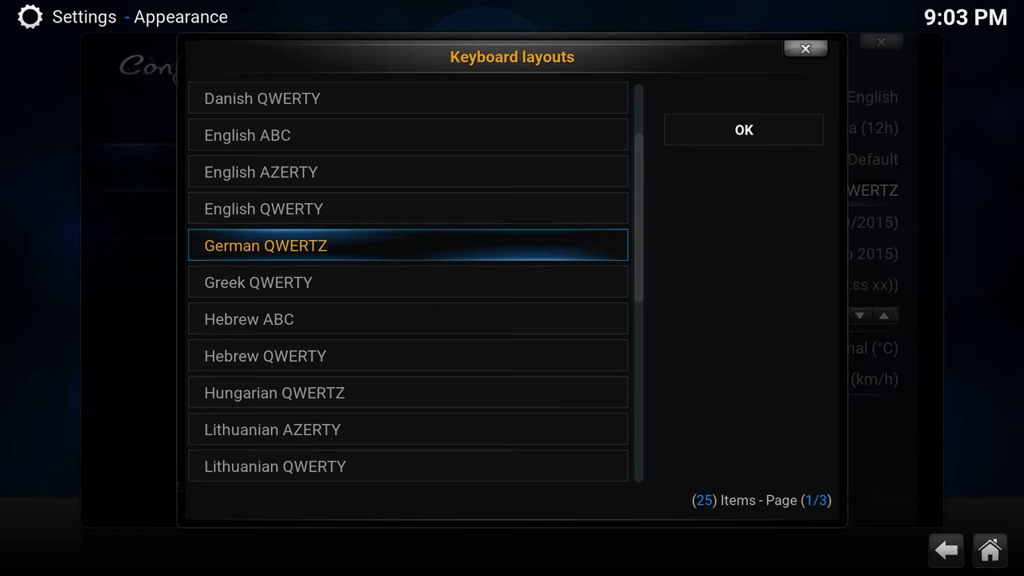
pyautogui.press('Right')
pyautogui.press('Left')
pyautogui.press('Down')
pyautogui.press('Down')
pyautogui.press('Up')
pyautogui.press('Up')
pyautogui.press('Up')
pyautogui.press('Up')
pyautogui.press('Down')
pyautogui.press('Down')
pyautogui.press('Down')
pyautogui.press('Down')
pyautogui.press('Up')
pyautogui.press('Up')
# Accept the keyboard layouts selection with German QWERTZ as the only enabled layout
pyautogui.press('Right')
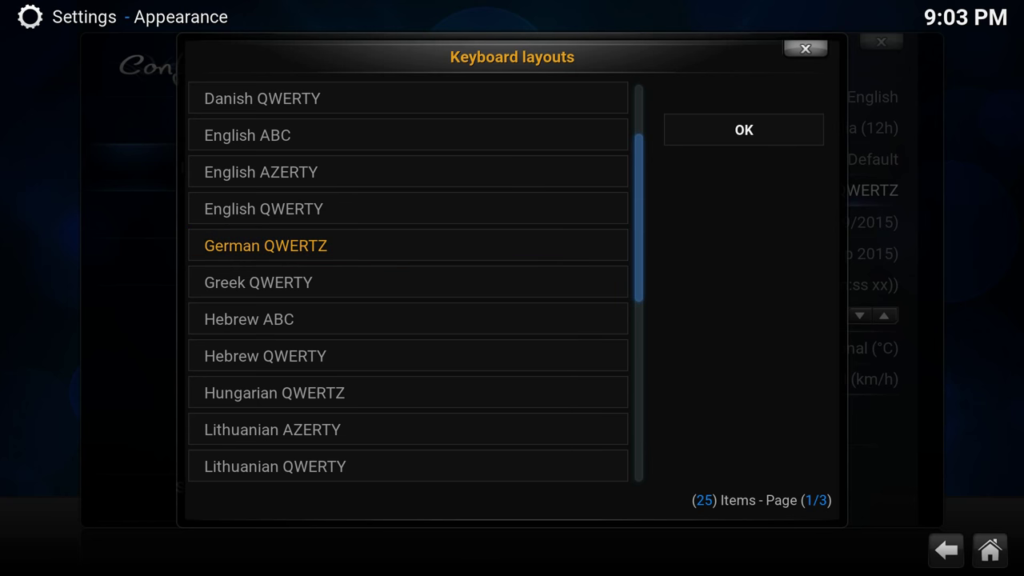
pyautogui.press('Right')
pyautogui.press('Return')
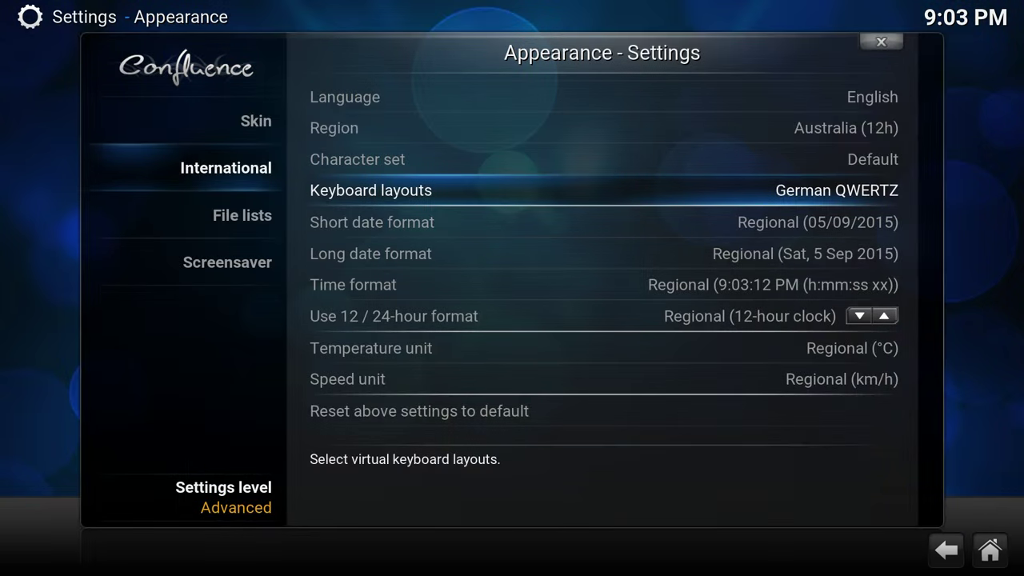